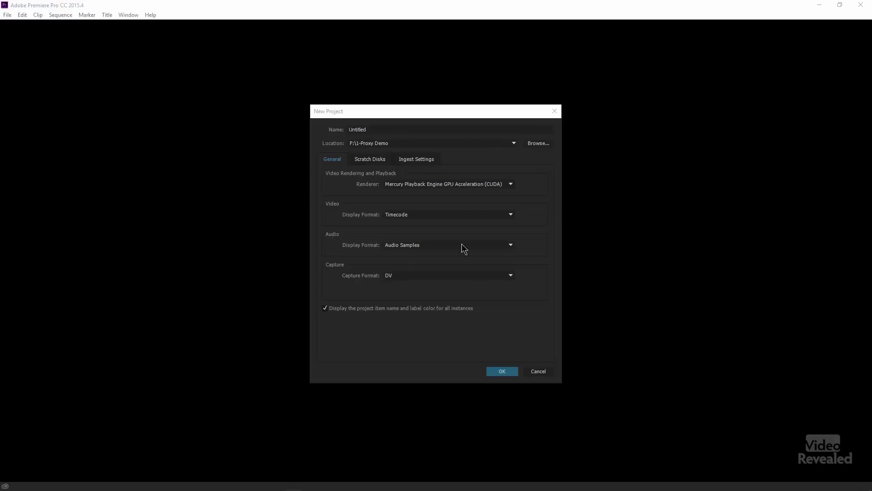
# Step: Enable ingest in the new project's ingest settings and review the available ingest actions, keeping Copy
pyautogui.click(416, 159)
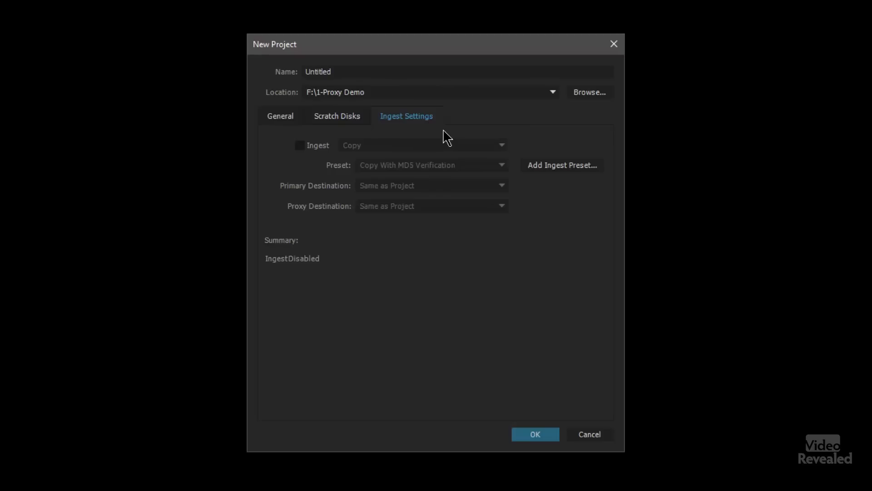
pyautogui.click(316, 148)
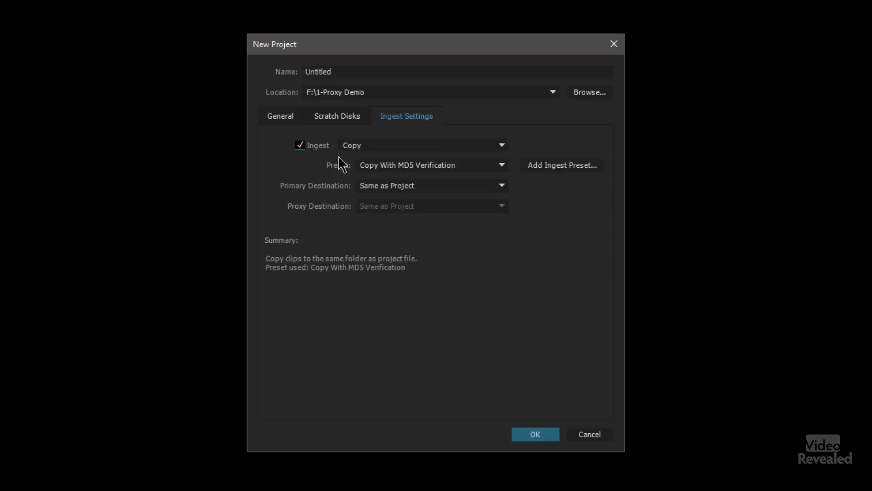
pyautogui.click(315, 148)
pyautogui.click(326, 152)
pyautogui.click(435, 142)
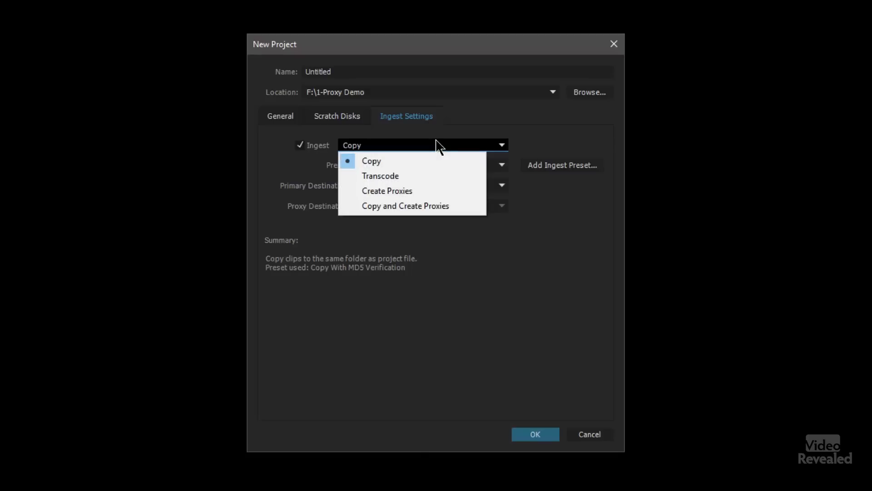
pyautogui.click(300, 174)
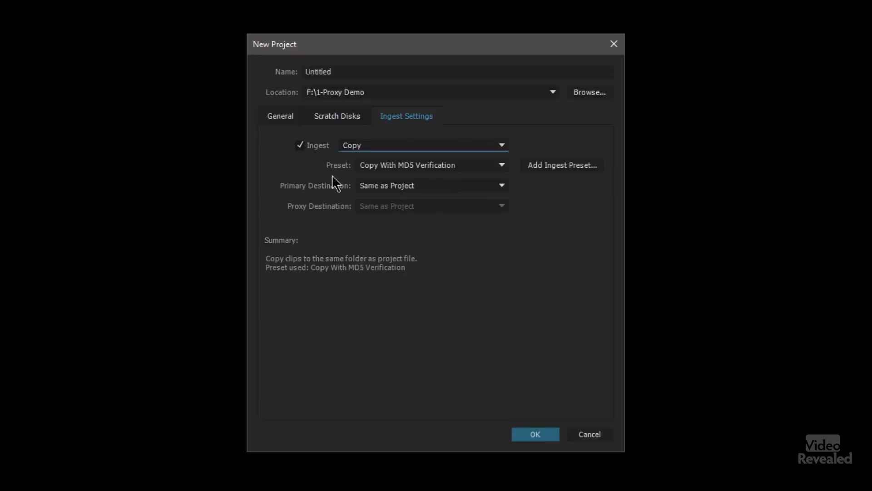
# Step: Review the presets and primary destination options for the Copy action, keeping Copy With MD5 Verification
pyautogui.click(434, 163)
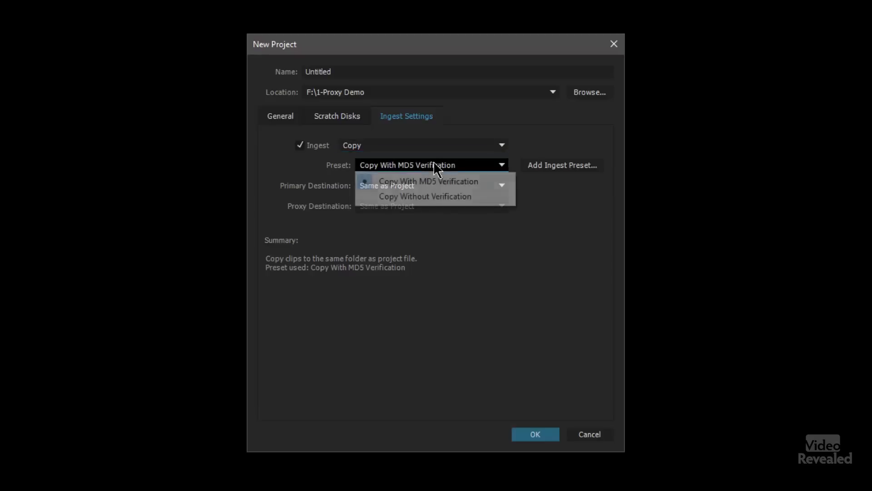
pyautogui.click(487, 180)
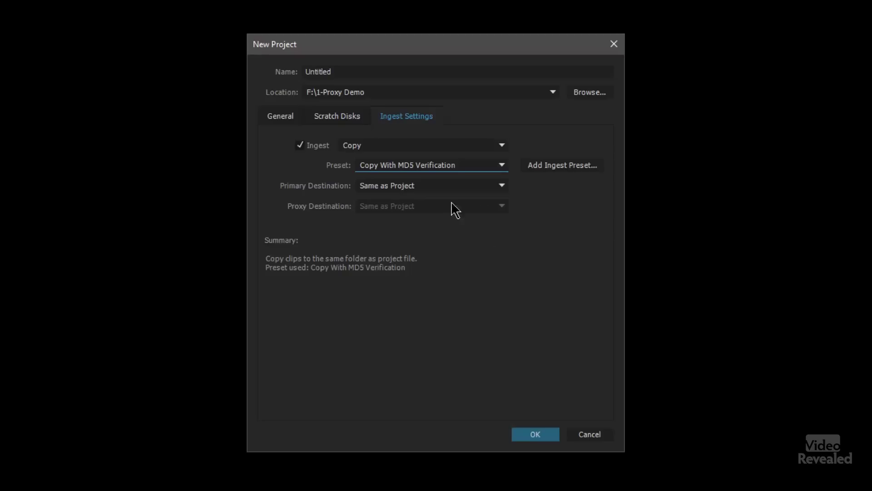
pyautogui.click(416, 187)
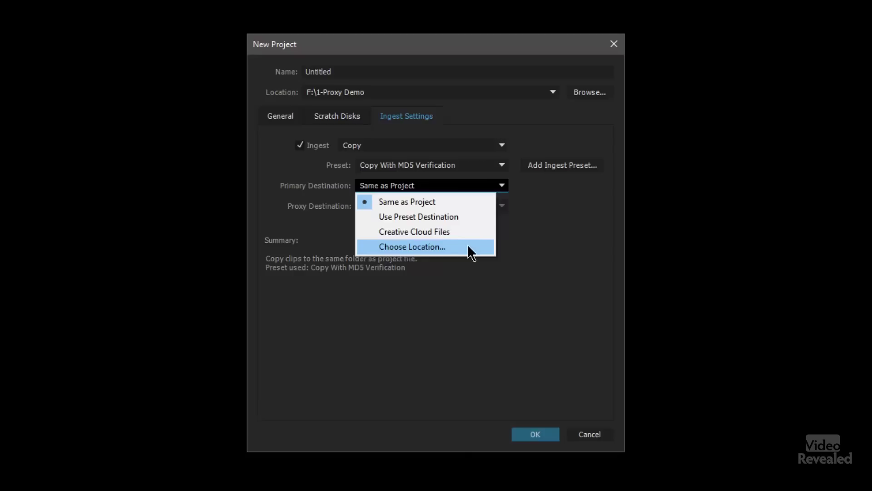
# Step: Switch the ingest action to Transcode and review its presets, the option to load a custom preset, and the destination choices
pyautogui.click(461, 145)
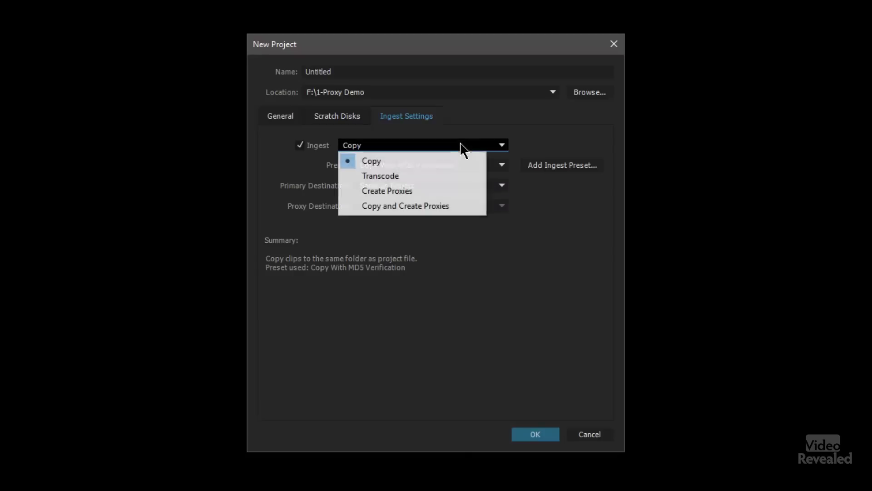
pyautogui.click(453, 178)
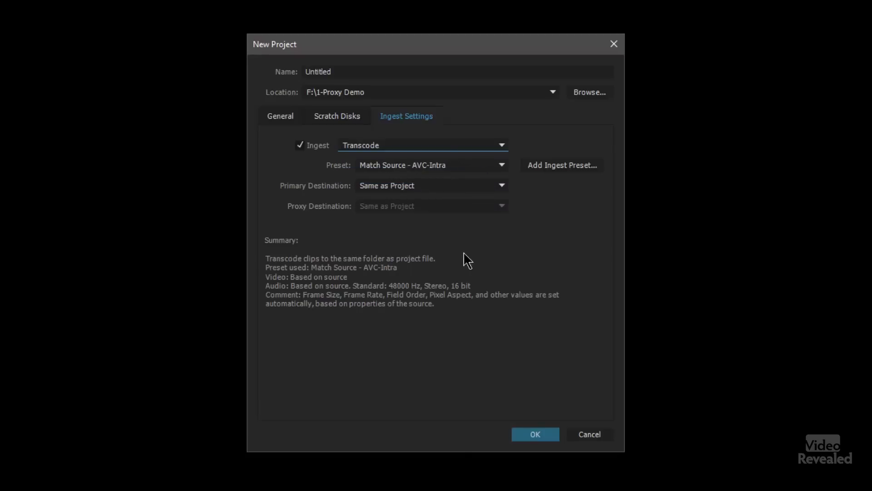
pyautogui.click(468, 169)
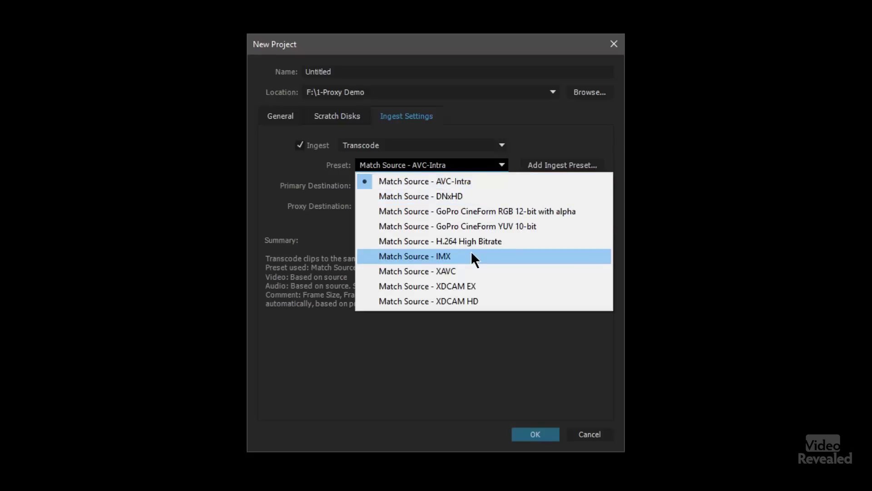
pyautogui.click(463, 342)
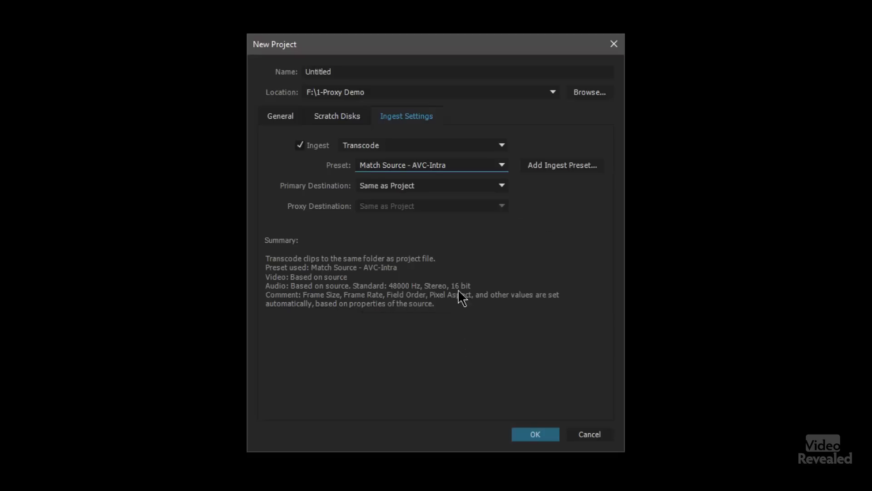
pyautogui.click(568, 166)
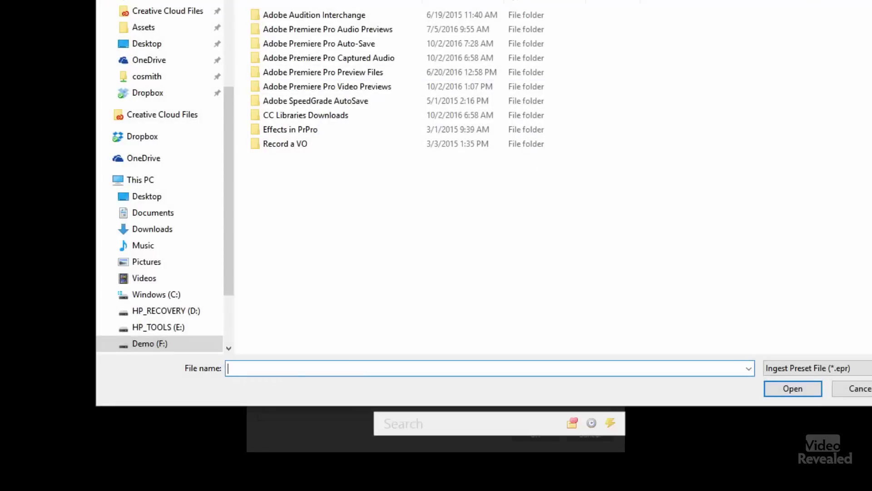
pyautogui.press('Escape')
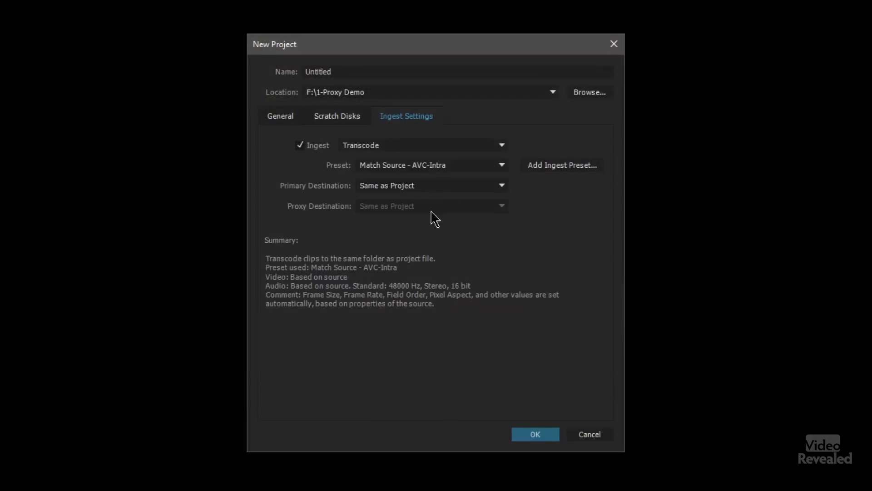
pyautogui.click(406, 186)
pyautogui.click(405, 184)
pyautogui.click(409, 165)
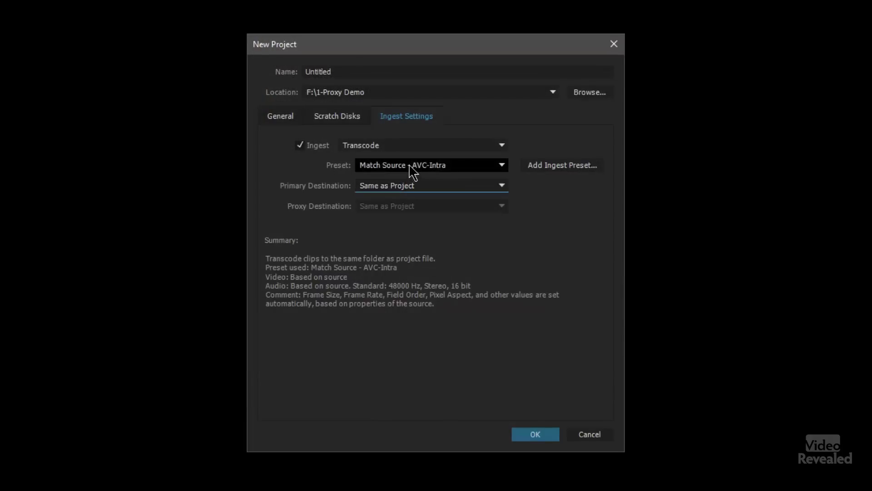
# Step: Switch the ingest action to Create Proxies and choose the 1024x540 H.264 preset
pyautogui.click(412, 149)
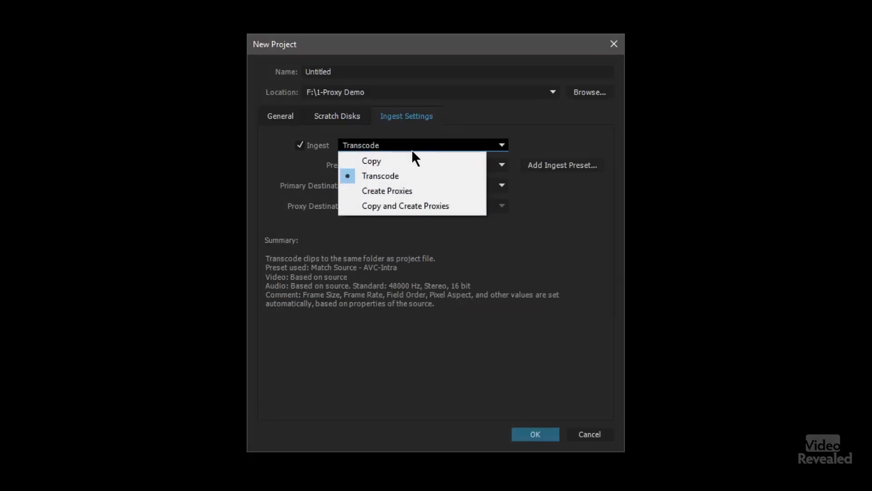
pyautogui.click(417, 191)
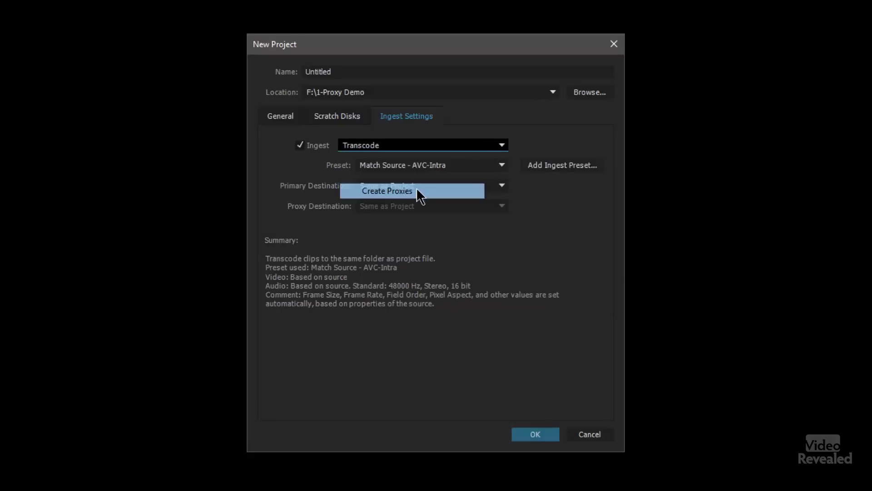
pyautogui.click(472, 171)
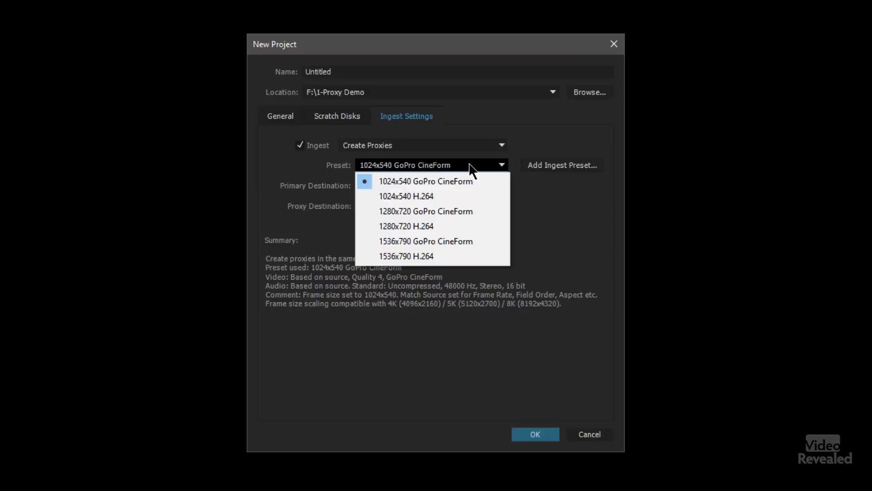
pyautogui.scroll(-3, 472, 172)
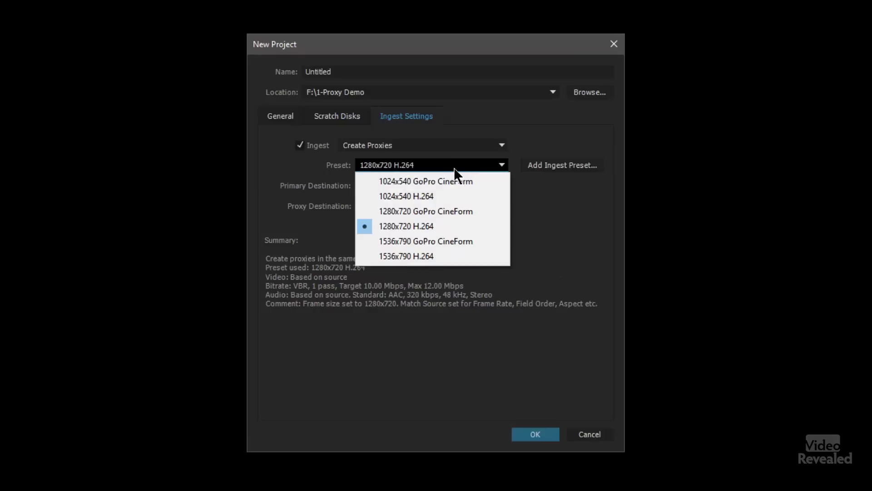
pyautogui.click(455, 257)
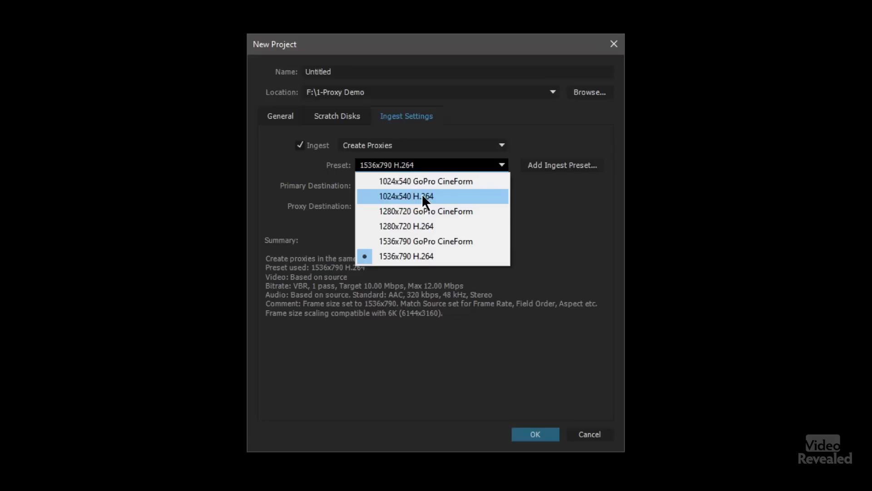
pyautogui.click(423, 200)
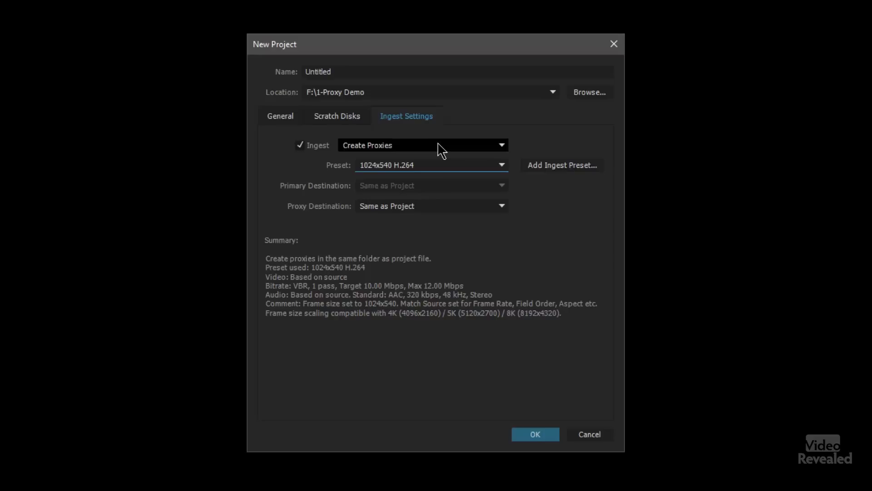
# Step: Set ingest to Copy and Create Proxies with the Copy & 1024x540 GoPro CineForm preset, keeping both destinations as Same as Project
pyautogui.click(435, 146)
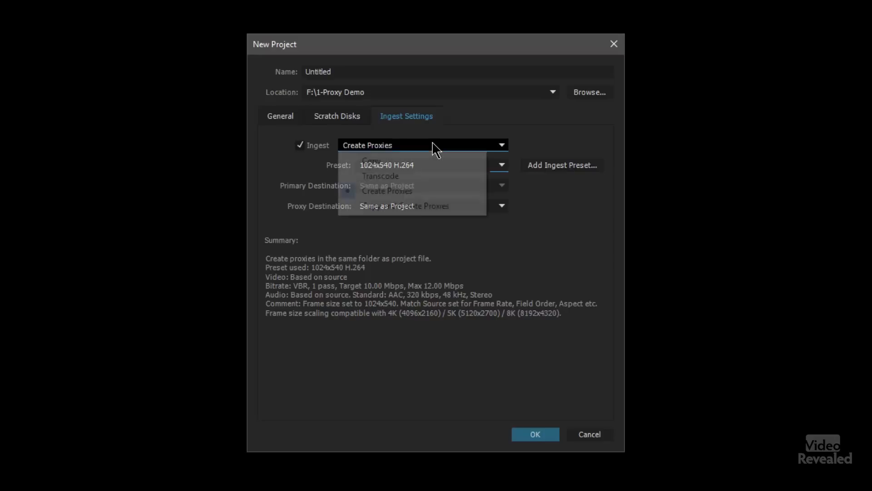
pyautogui.click(466, 207)
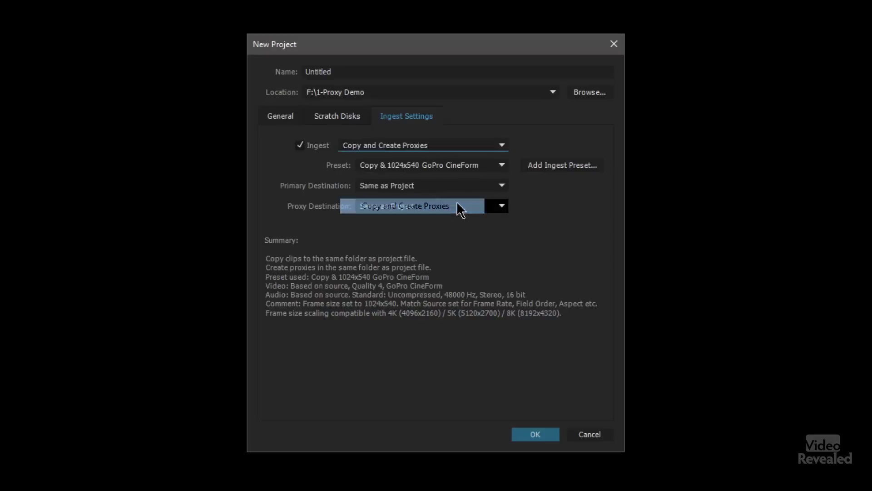
pyautogui.click(453, 170)
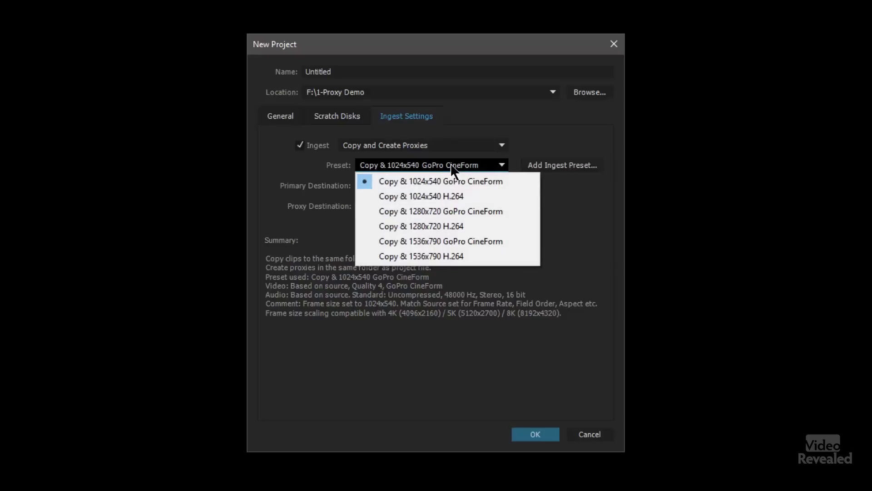
pyautogui.click(452, 166)
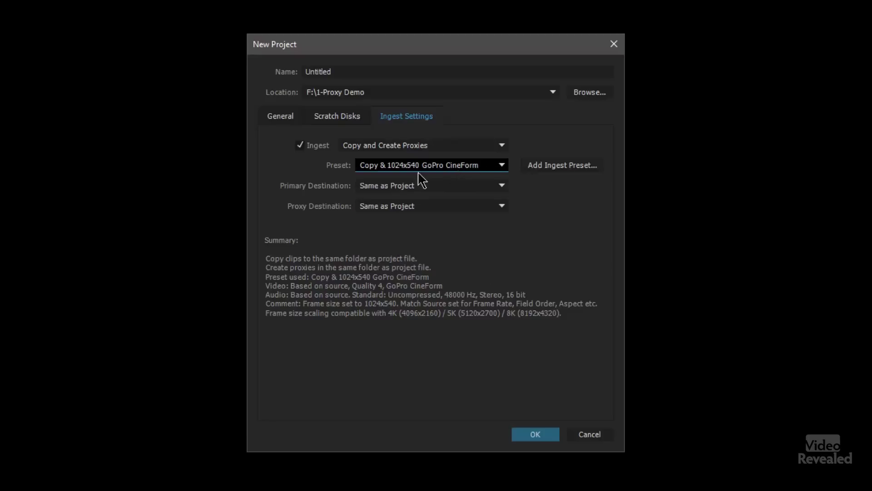
pyautogui.click(445, 186)
pyautogui.click(443, 187)
pyautogui.click(428, 206)
pyautogui.click(477, 206)
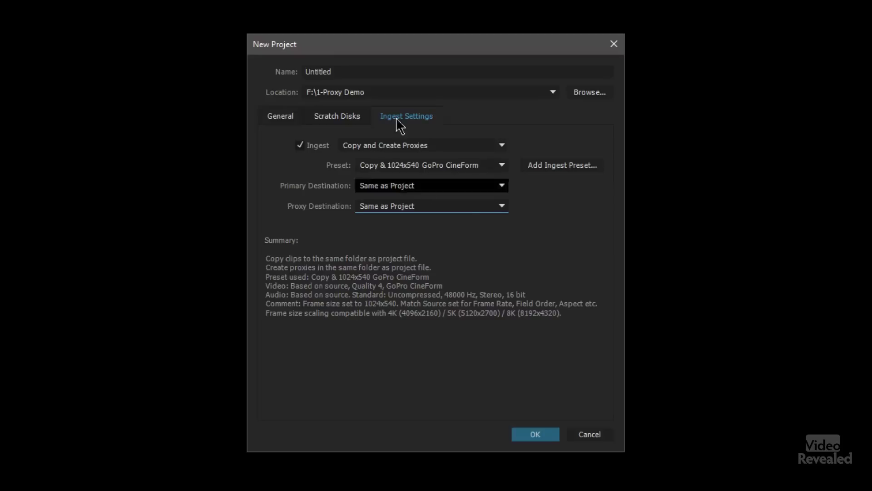
# Step: Turn ingest off, name the project Proxy Demo, and create it
pyautogui.click(318, 145)
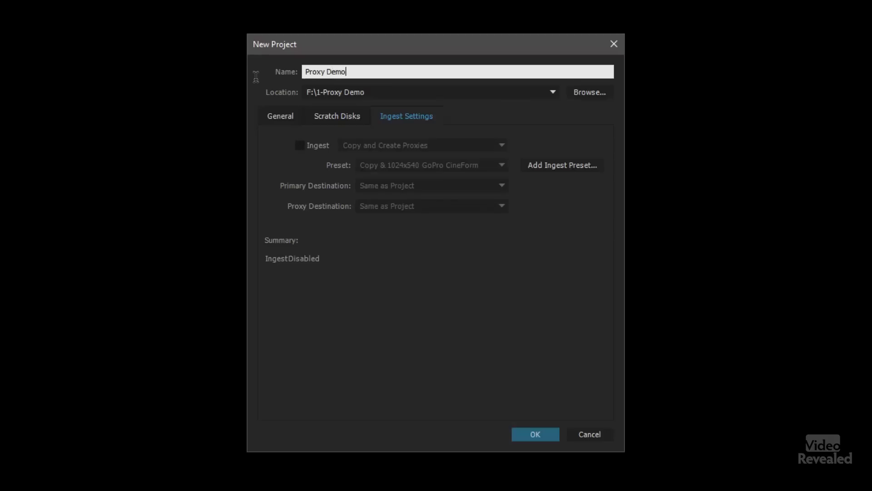
pyautogui.click(535, 436)
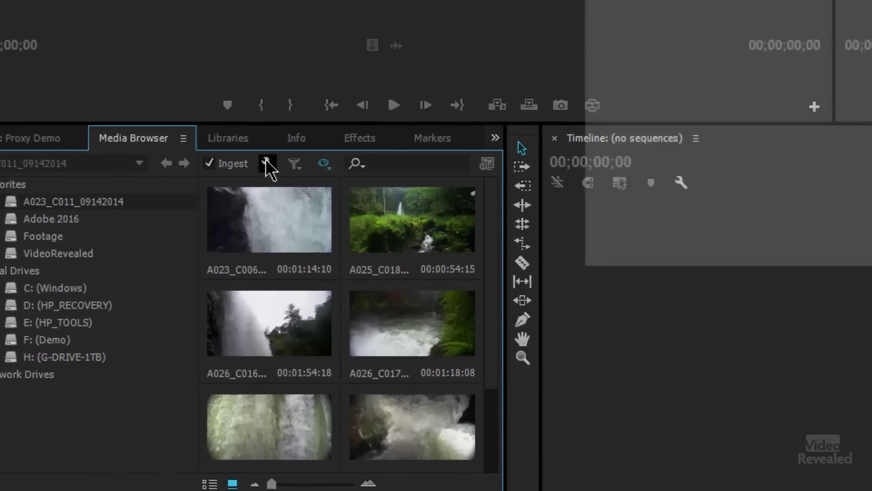
# Step: Review the project's Copy and Create Proxies ingest settings, close them, and reopen the ingest settings
pyautogui.click(311, 139)
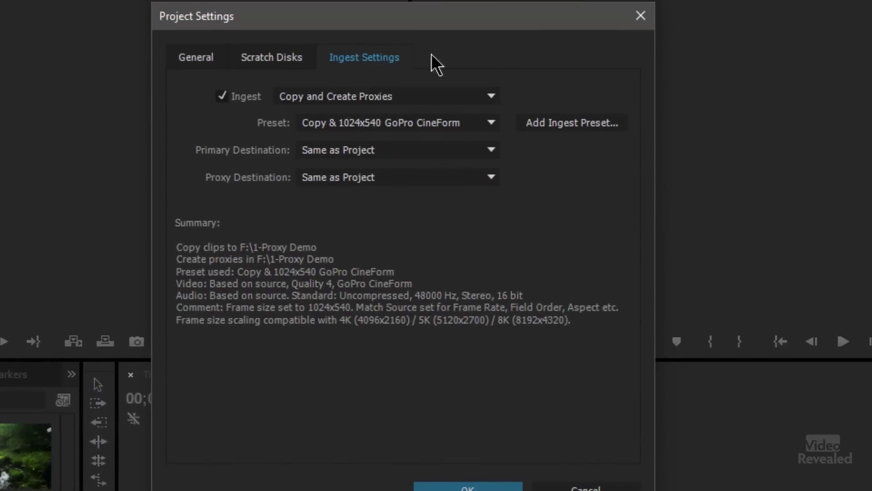
pyautogui.click(639, 18)
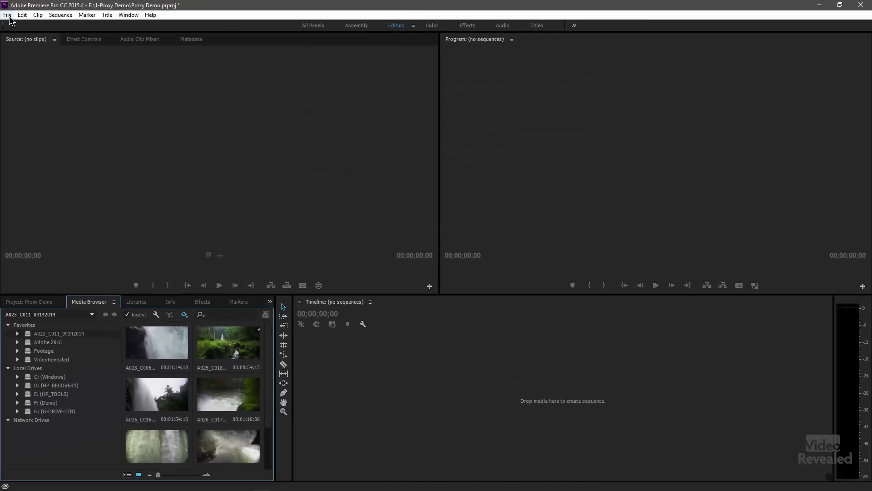
pyautogui.click(8, 15)
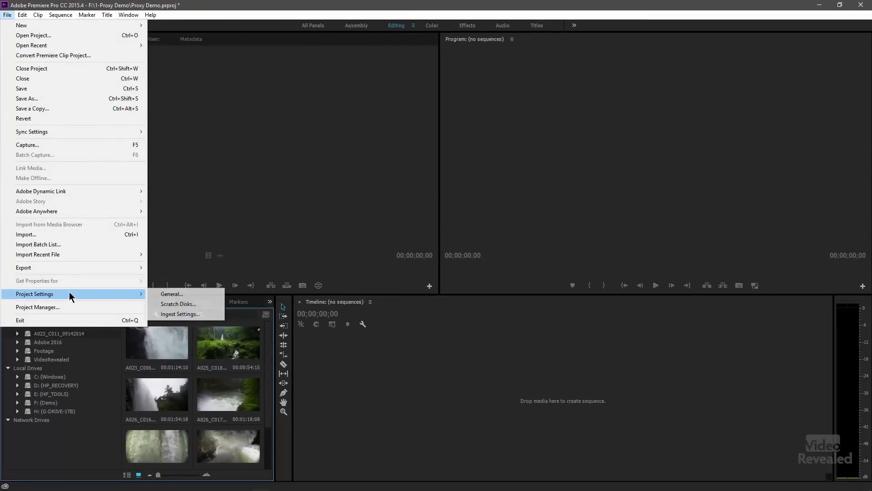
pyautogui.click(196, 315)
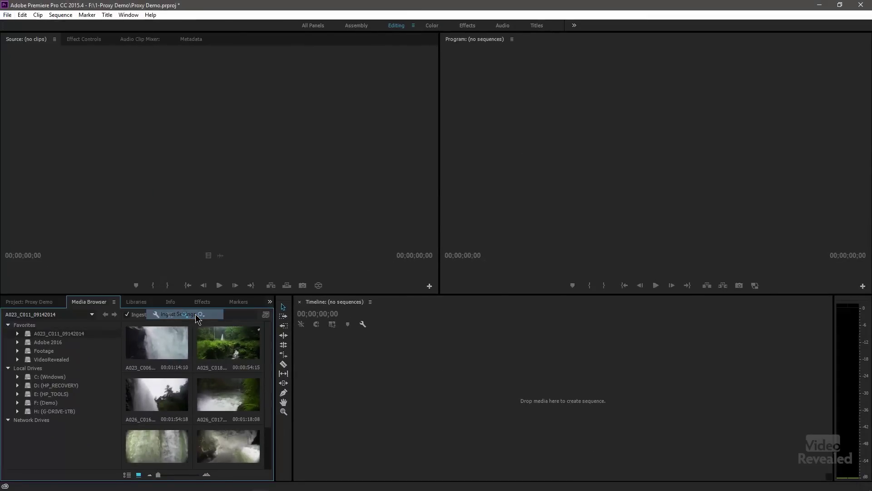
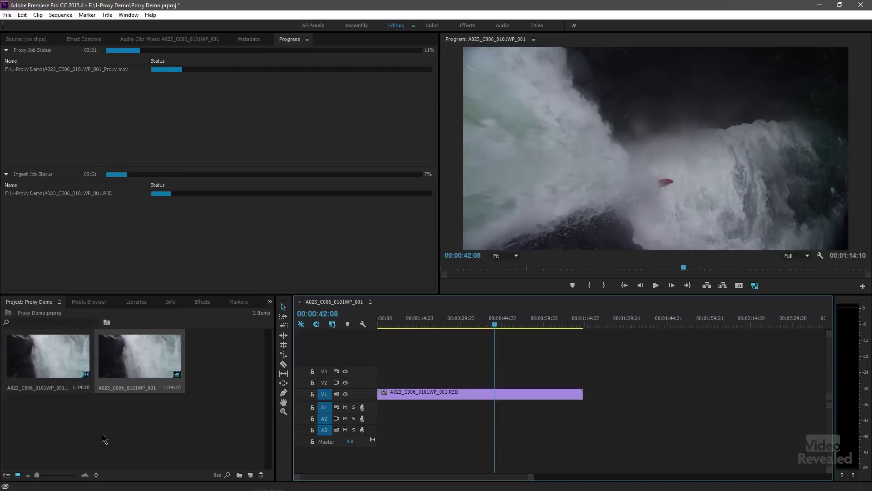
# Step: Scrub the waterfall sequence to 00:00:46:11 and browse to the A023_C011_09142014 favorites folder for more footage
pyautogui.moveTo(475, 324); pyautogui.dragTo(505, 323)
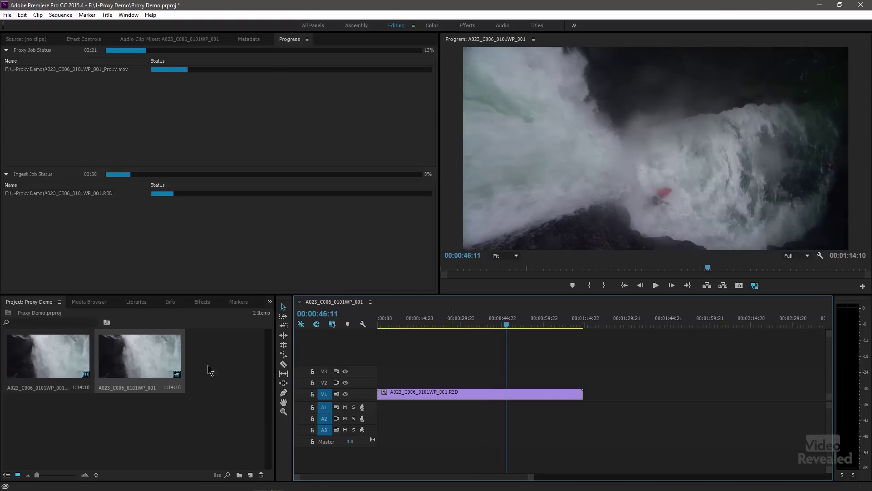
pyautogui.click(89, 302)
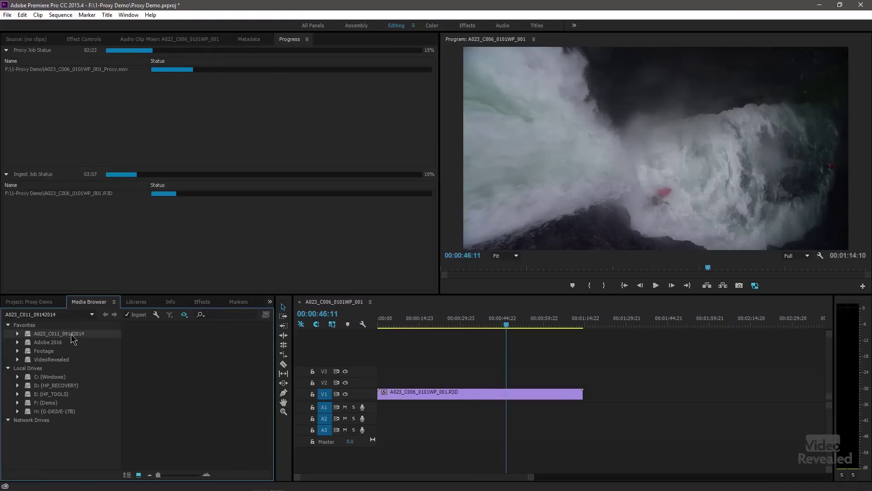
pyautogui.click(72, 336)
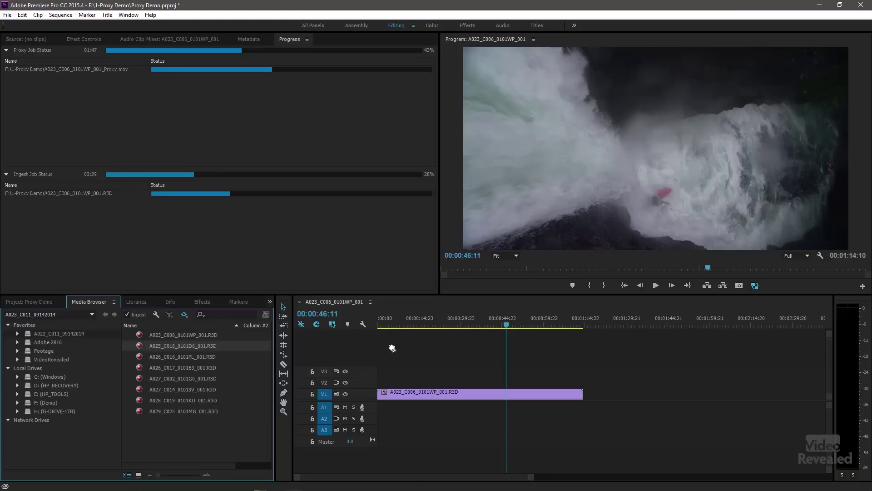
# Step: Place A025_C018_0101D6_001.R3D directly after the waterfall clip on V1, and return from Media Encoder to scrub the sequence to 00:00:55:15
pyautogui.moveTo(600, 394); pyautogui.dragTo(594, 394)
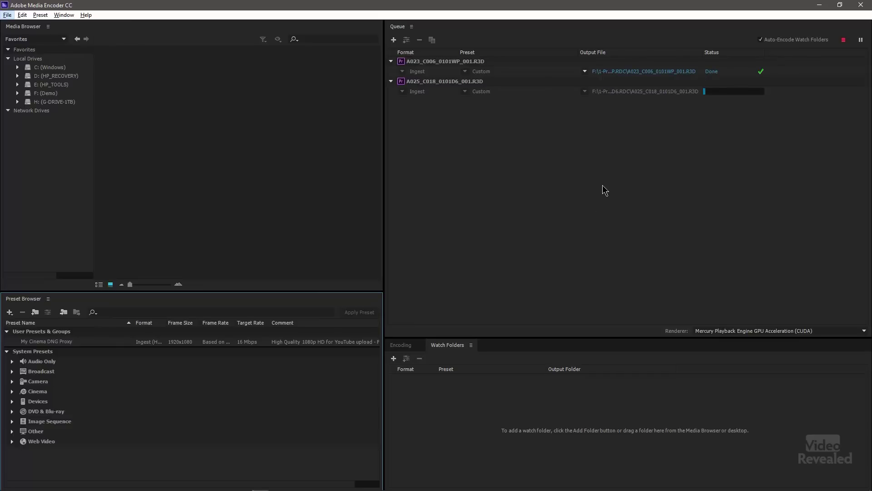
pyautogui.hotkey('alt', 'Tab')
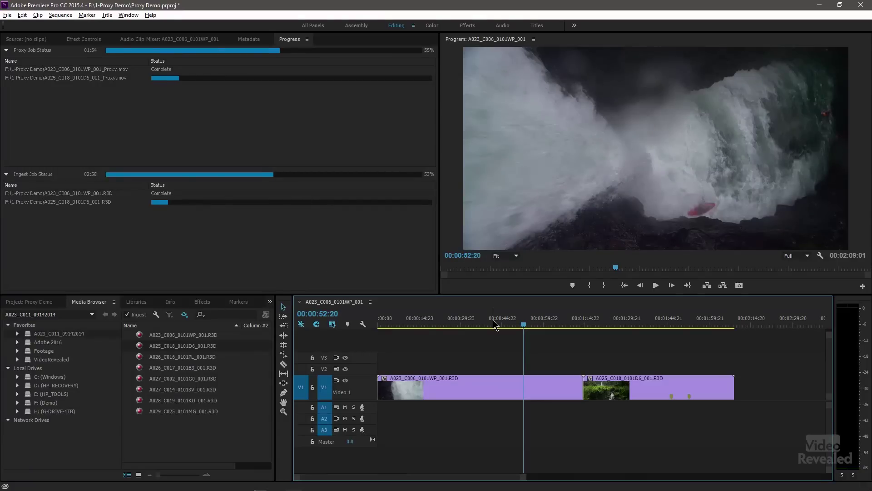
pyautogui.moveTo(502, 324); pyautogui.dragTo(535, 322)
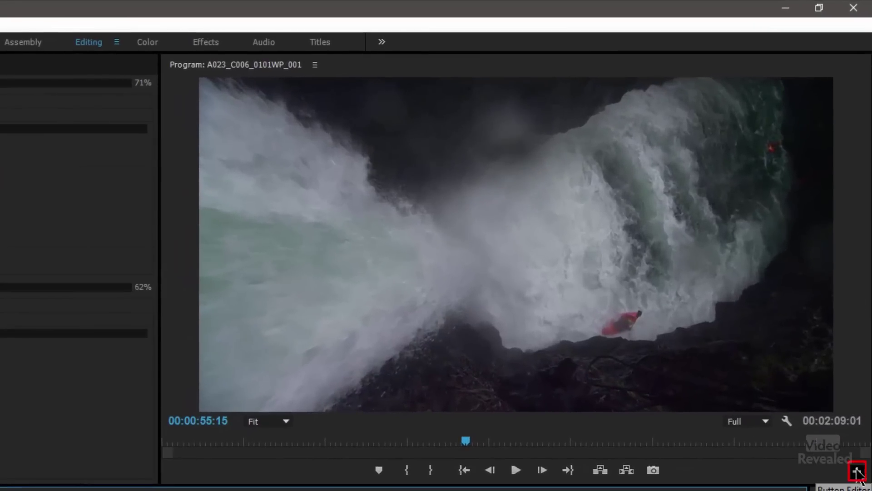
# Step: Add the Toggle Proxies control to the Program monitor and try switching between proxies and full-resolution media
pyautogui.click(856, 472)
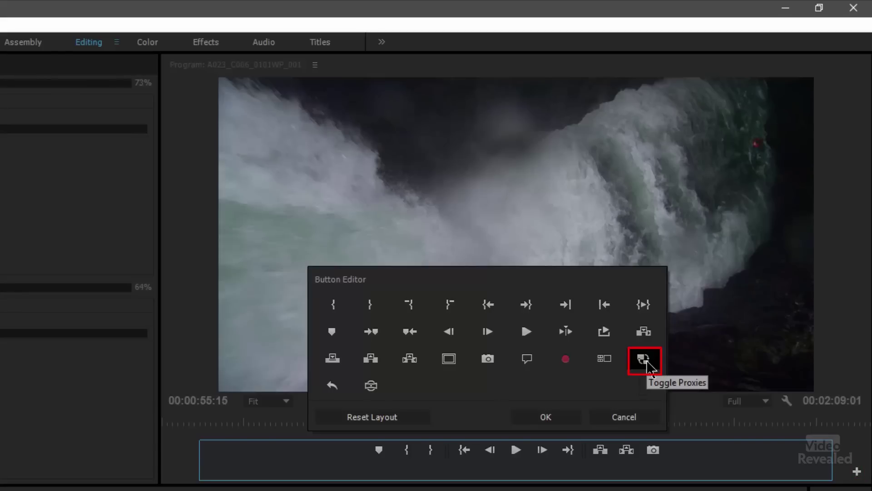
pyautogui.moveTo(648, 361); pyautogui.dragTo(681, 450)
pyautogui.click(546, 417)
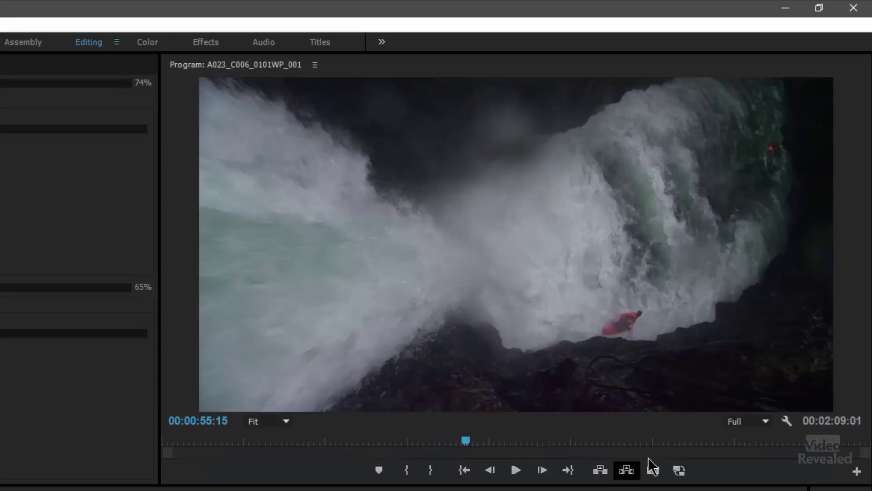
pyautogui.click(679, 471)
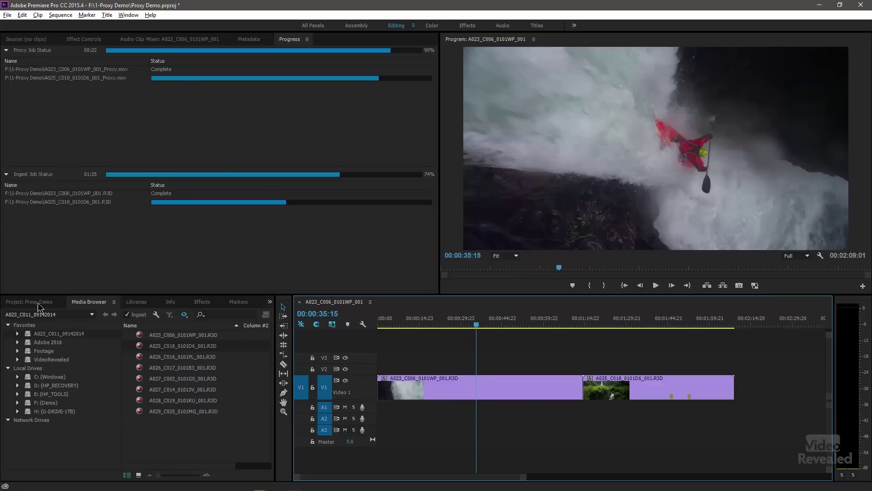
# Step: Show the project items as a list and enable the Proxy metadata column, checking each clip's proxy status
pyautogui.click(39, 302)
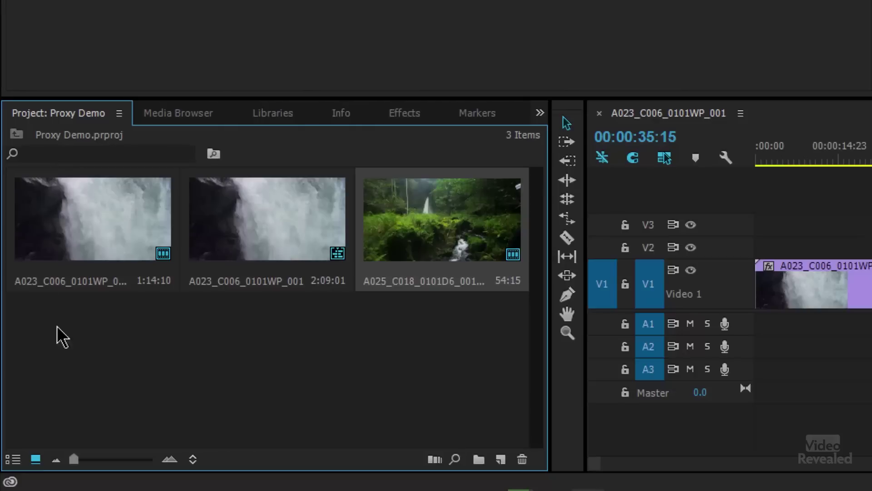
pyautogui.click(13, 460)
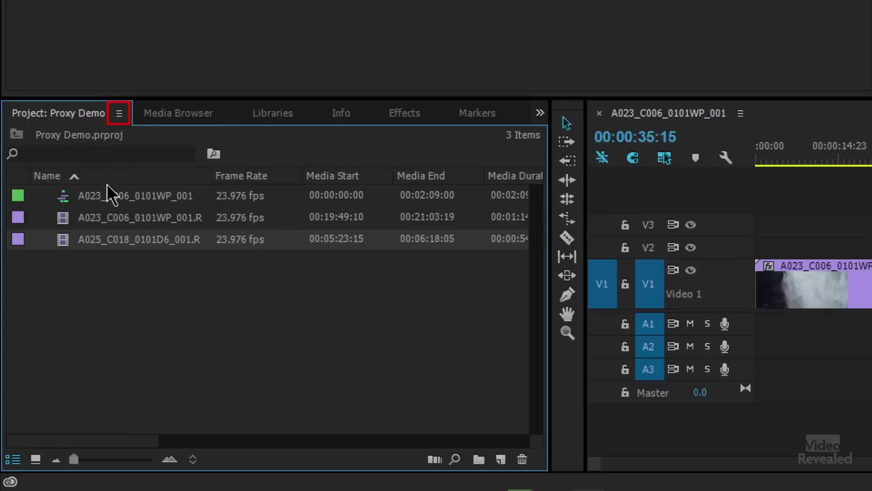
pyautogui.click(119, 116)
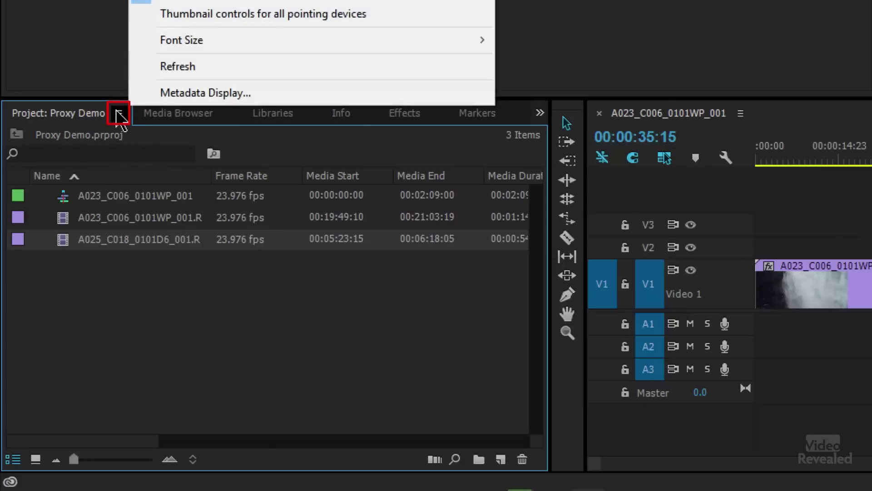
pyautogui.click(203, 93)
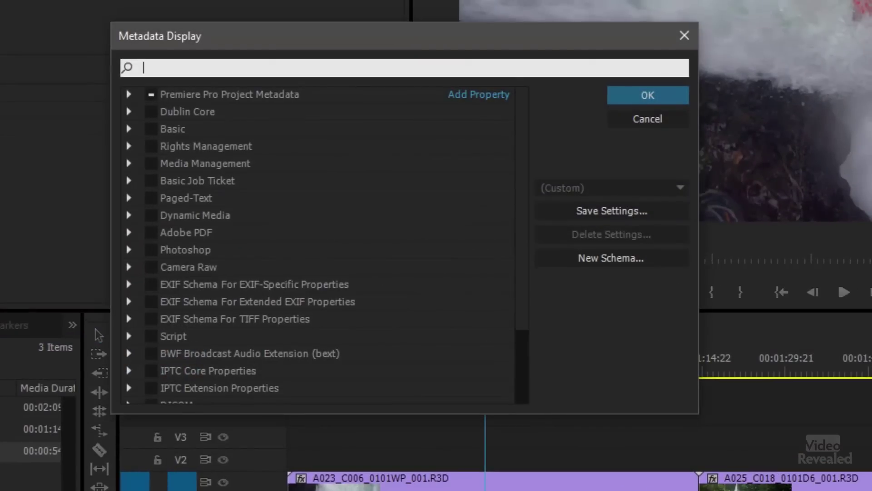
pyautogui.write('proxy')
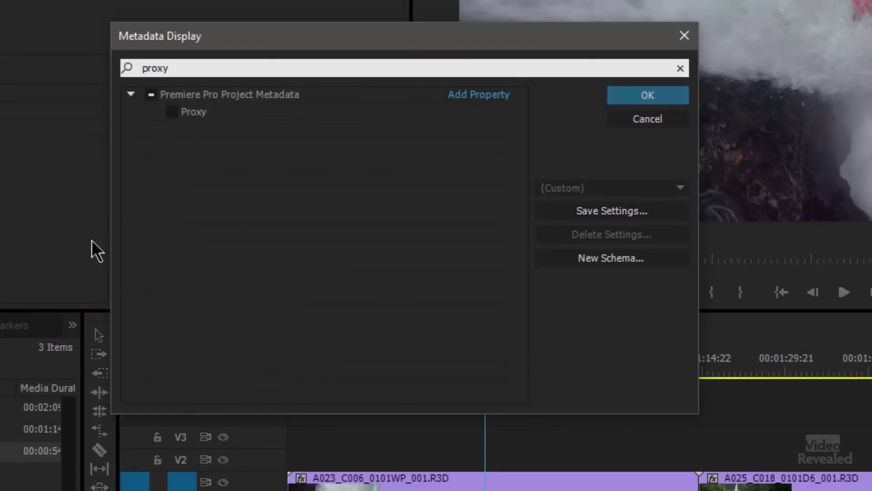
pyautogui.click(172, 112)
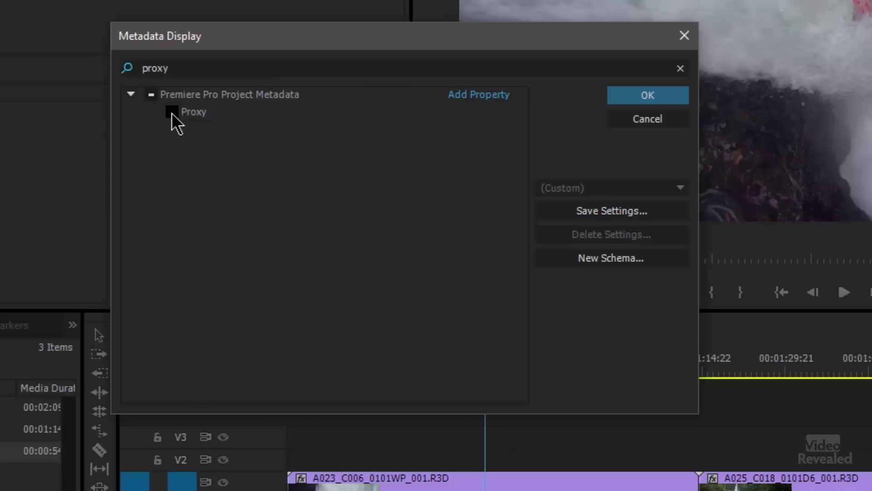
pyautogui.click(651, 99)
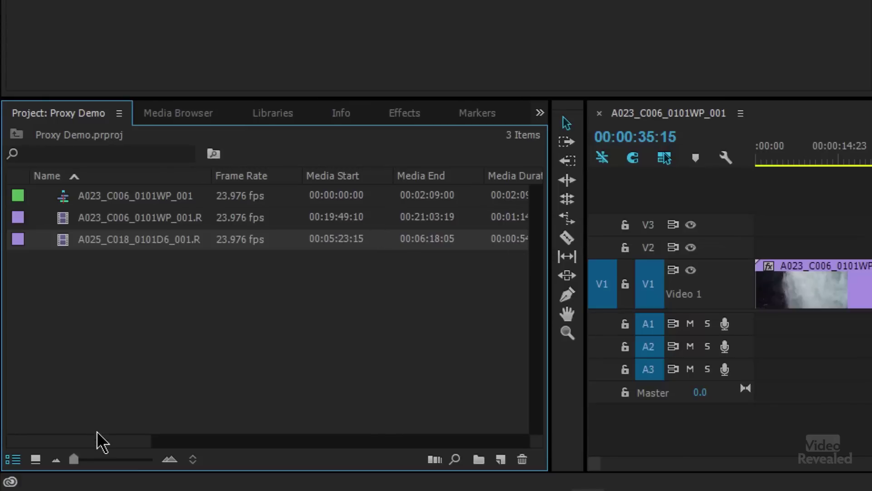
pyautogui.moveTo(103, 441); pyautogui.dragTo(496, 436)
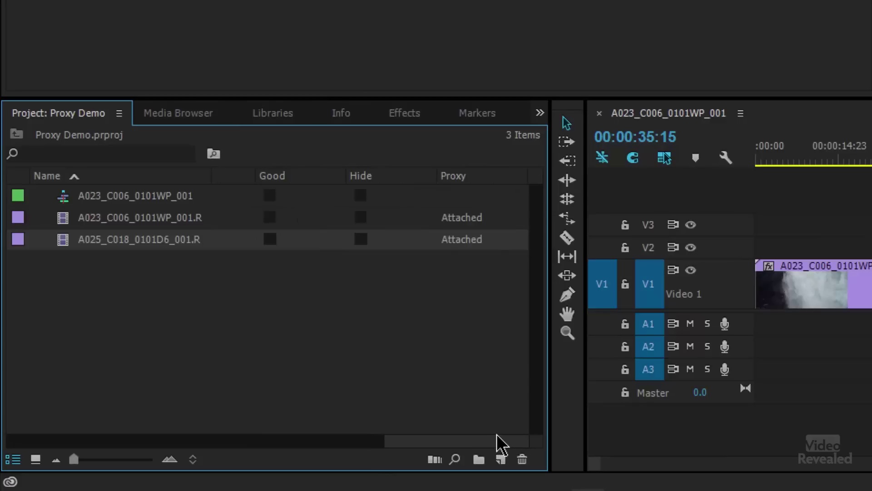
pyautogui.moveTo(486, 433); pyautogui.dragTo(114, 450)
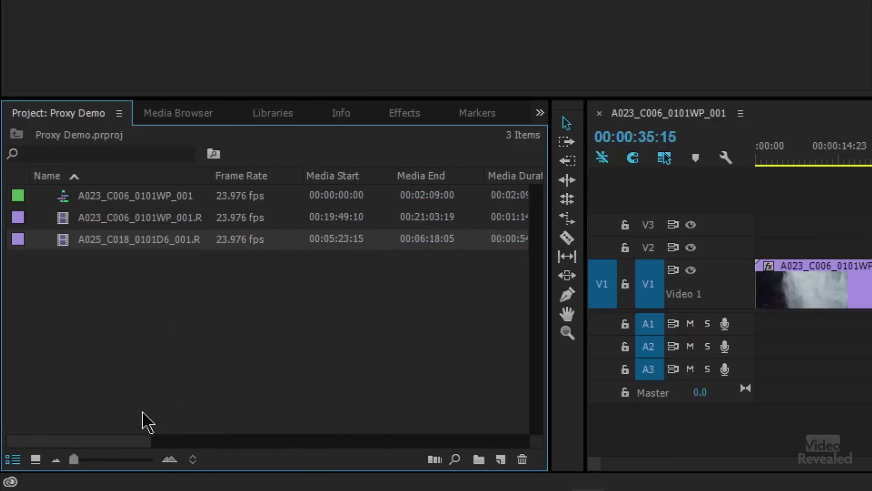
# Step: Maximize the project bin, move the Proxy column directly after Name, and restore the normal layout
pyautogui.click(119, 114)
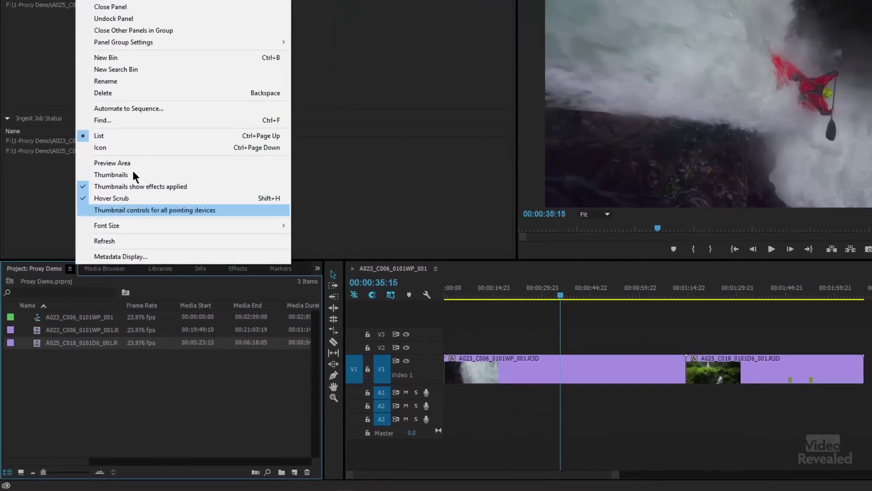
pyautogui.moveTo(160, 43)
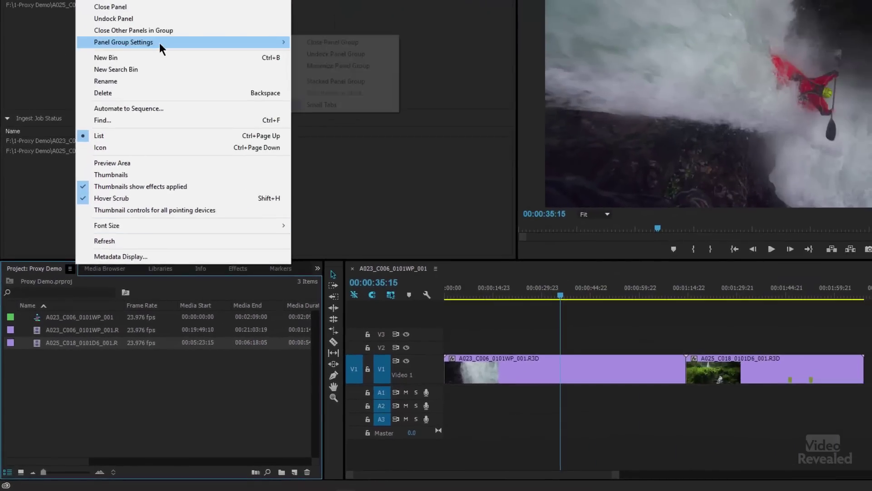
pyautogui.click(372, 64)
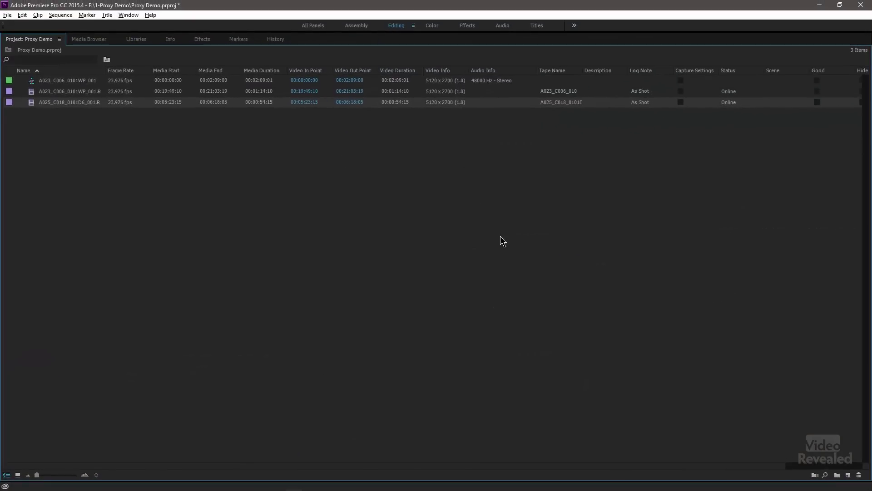
pyautogui.moveTo(611, 465); pyautogui.dragTo(760, 441)
pyautogui.moveTo(830, 74); pyautogui.dragTo(714, 79)
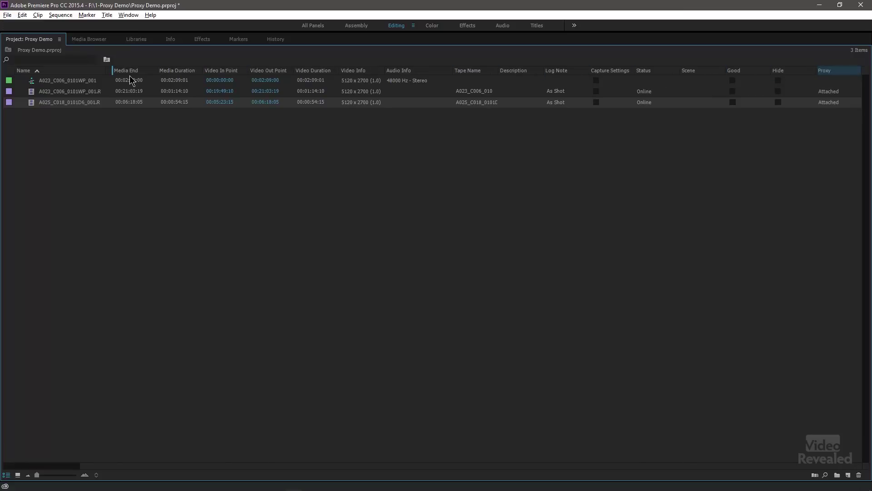
pyautogui.moveTo(123, 81); pyautogui.dragTo(126, 91)
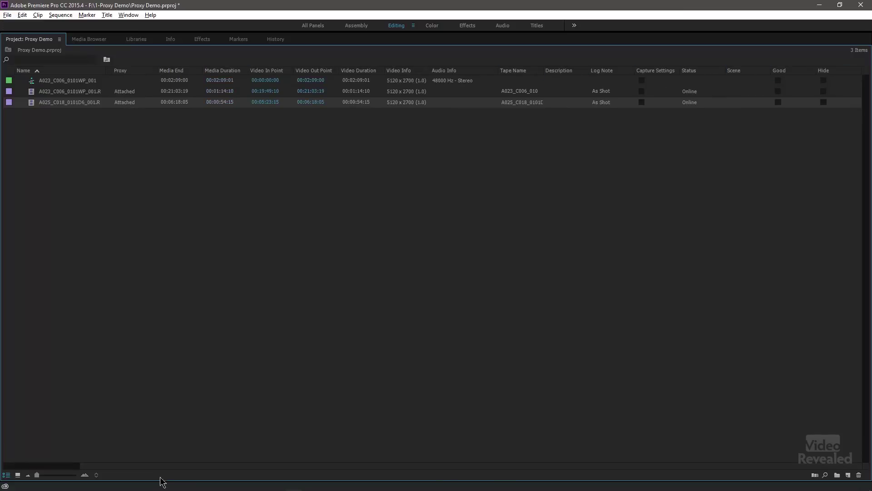
pyautogui.moveTo(158, 468); pyautogui.dragTo(21, 473)
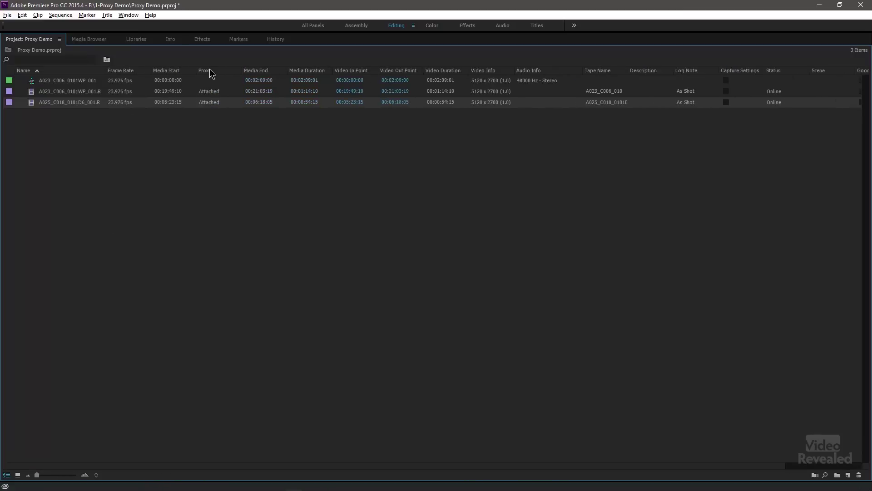
pyautogui.moveTo(210, 74); pyautogui.dragTo(123, 74)
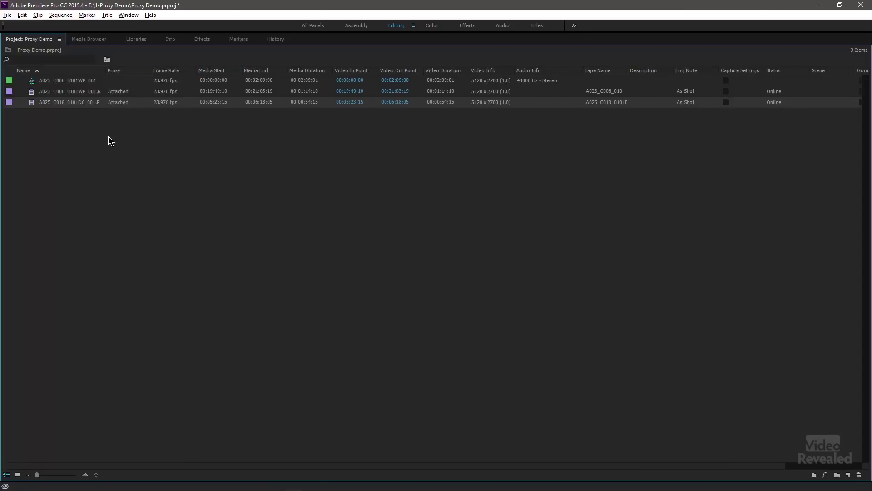
pyautogui.press('`')
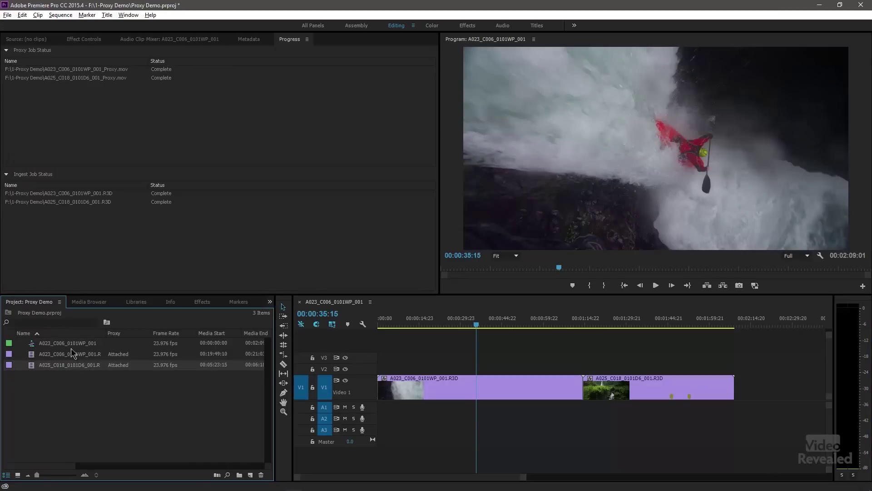
pyautogui.click(69, 407)
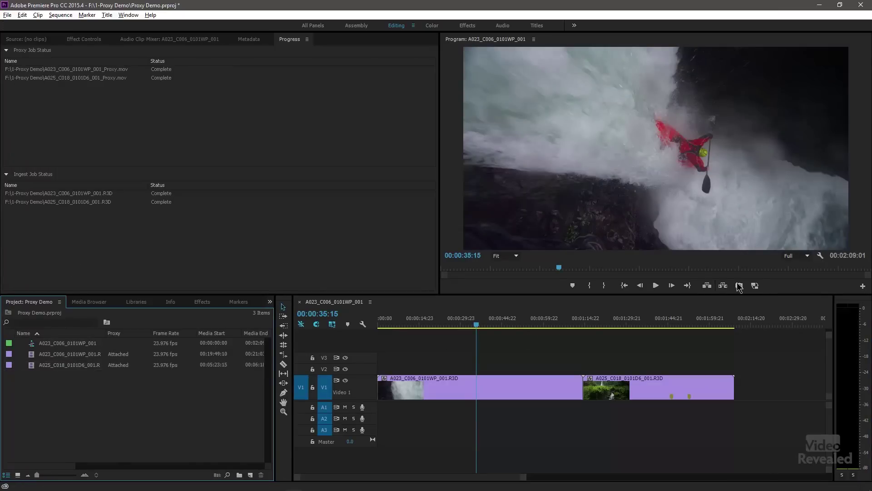
# Step: Turn on proxy playback and play the sequence full screen from the beginning
pyautogui.click(755, 286)
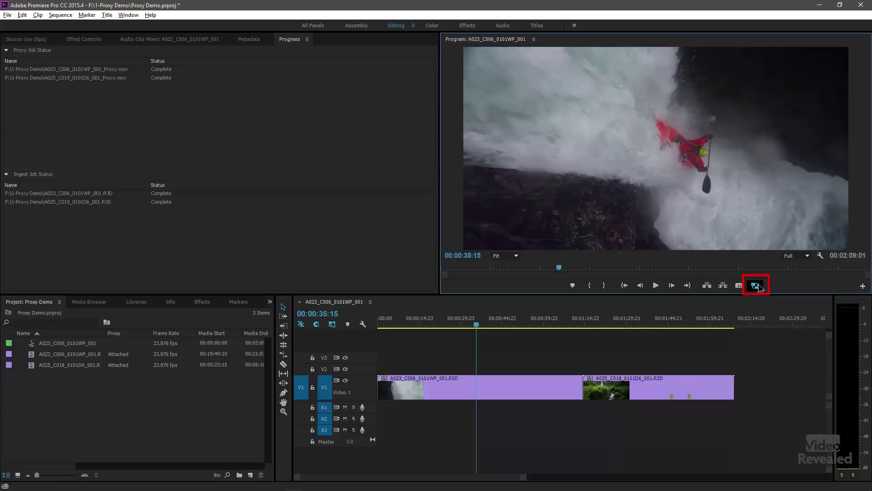
pyautogui.moveTo(476, 324); pyautogui.dragTo(627, 323)
pyautogui.press('Home')
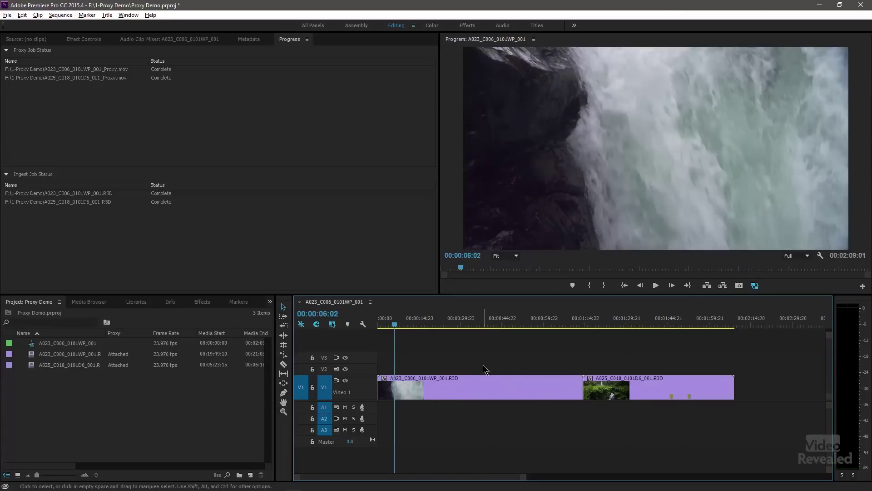
pyautogui.hotkey('ctrl', '`')
pyautogui.press('space')
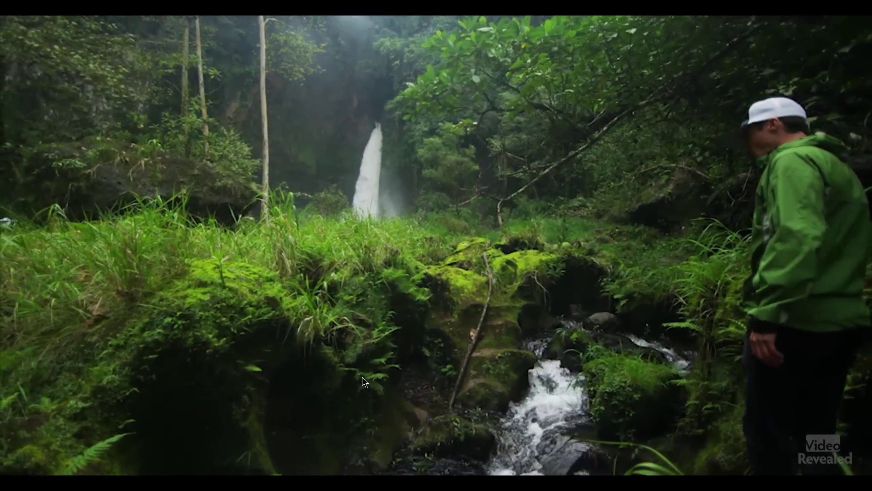
pyautogui.press('Escape')
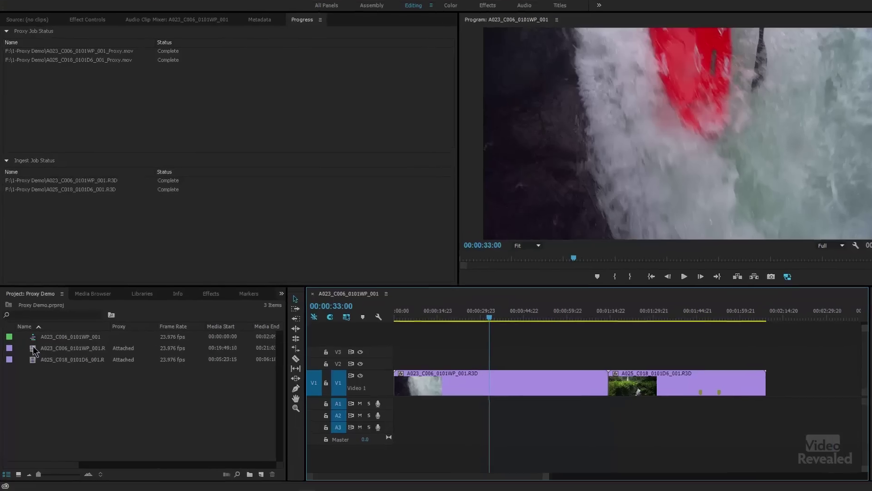
# Step: Review the Attach Proxies settings for A023_C006_0101WP_001.R3D without attaching anything, and look over the clip's other proxy commands
pyautogui.rightClick(33, 354)
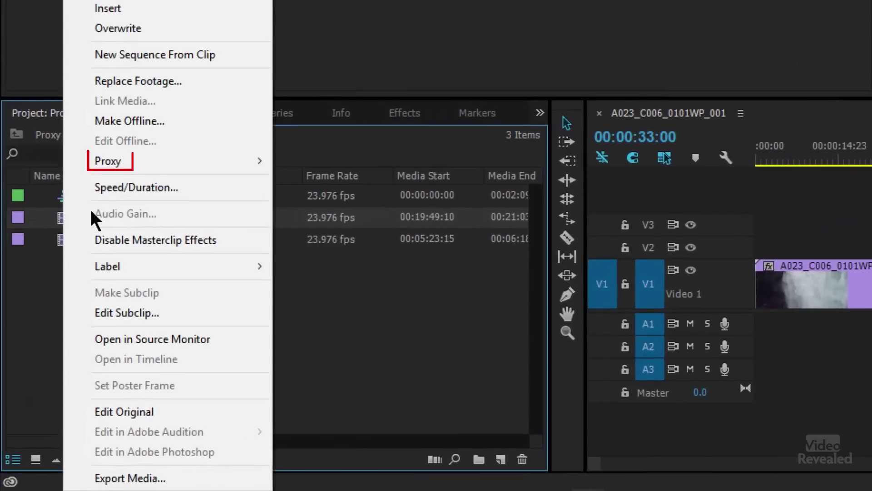
pyautogui.moveTo(187, 164)
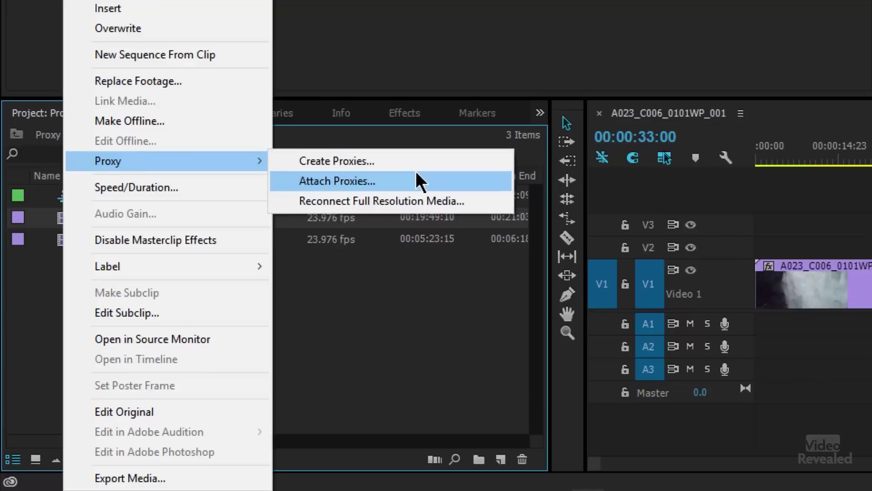
pyautogui.click(416, 173)
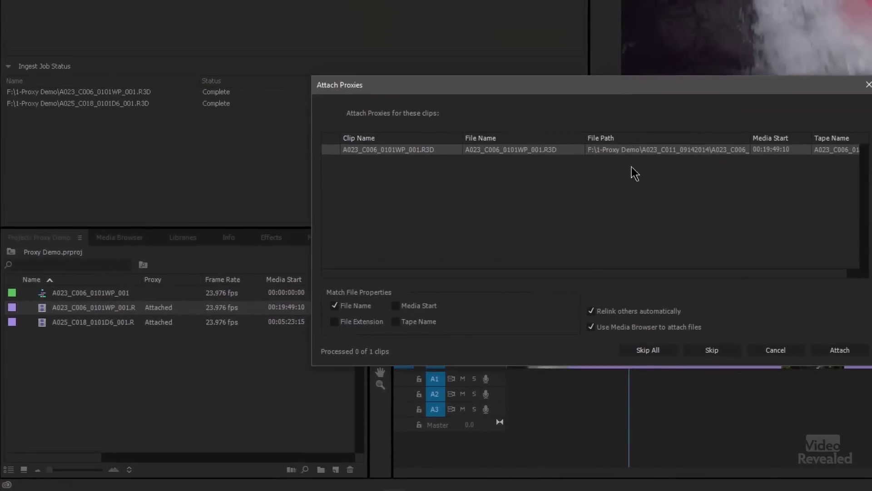
pyautogui.click(775, 349)
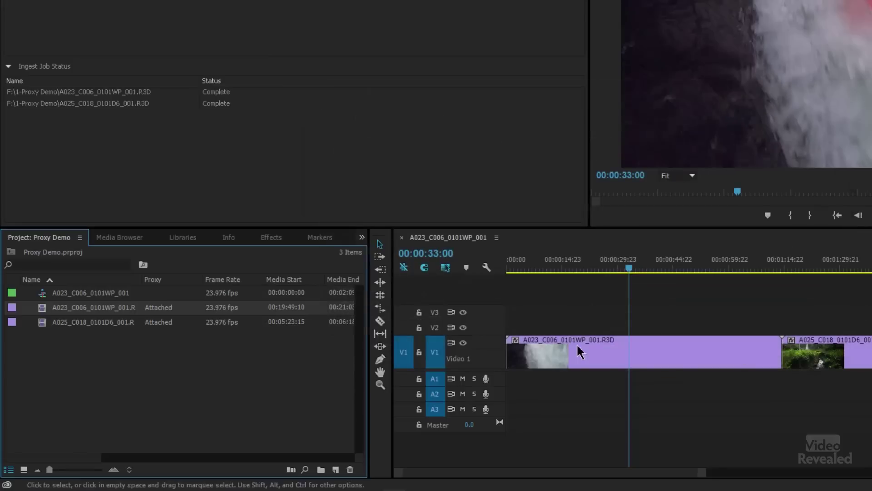
pyautogui.rightClick(85, 307)
pyautogui.moveTo(112, 270)
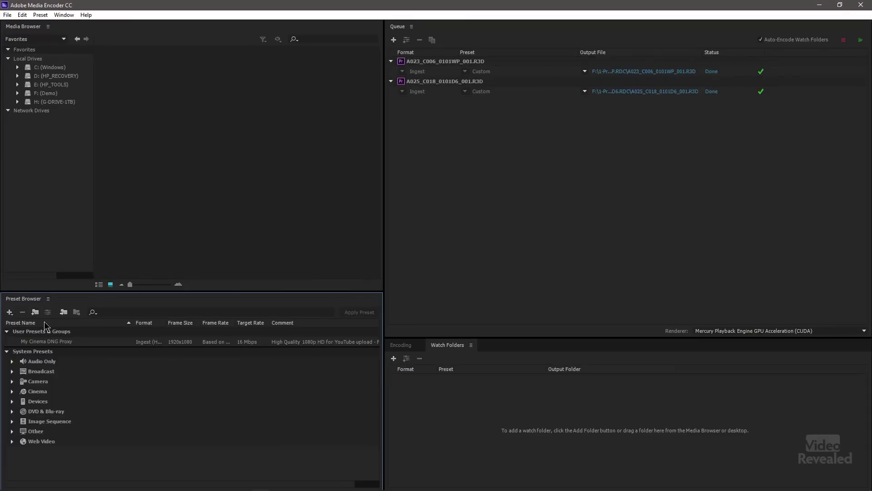
# Step: Create a new ingest preset and name it Colin Proxy
pyautogui.click(9, 312)
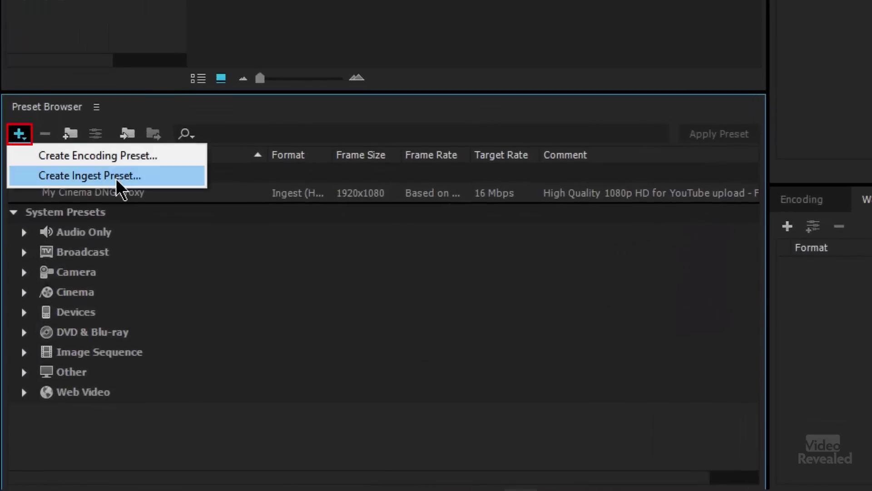
pyautogui.click(118, 181)
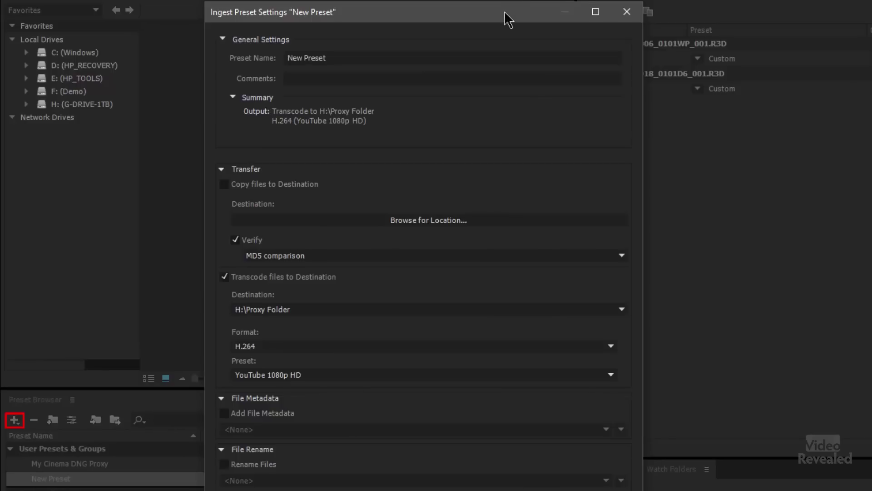
pyautogui.moveTo(508, 18); pyautogui.dragTo(710, 26)
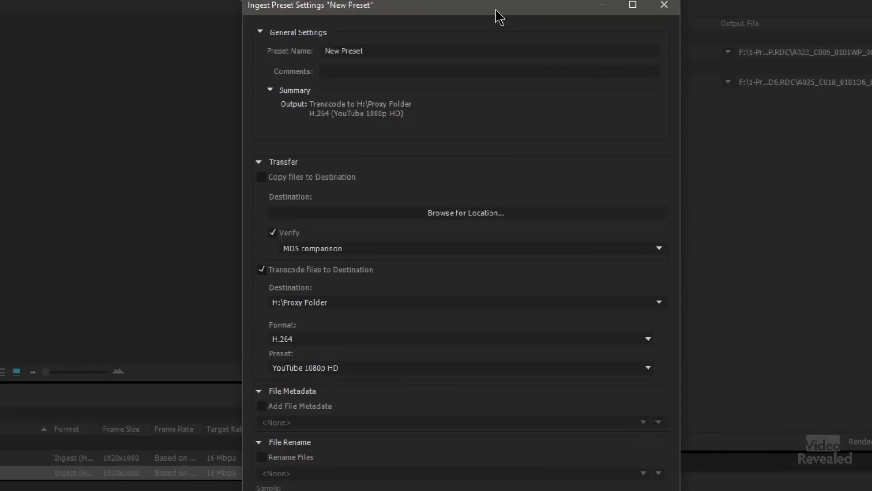
pyautogui.click(403, 51)
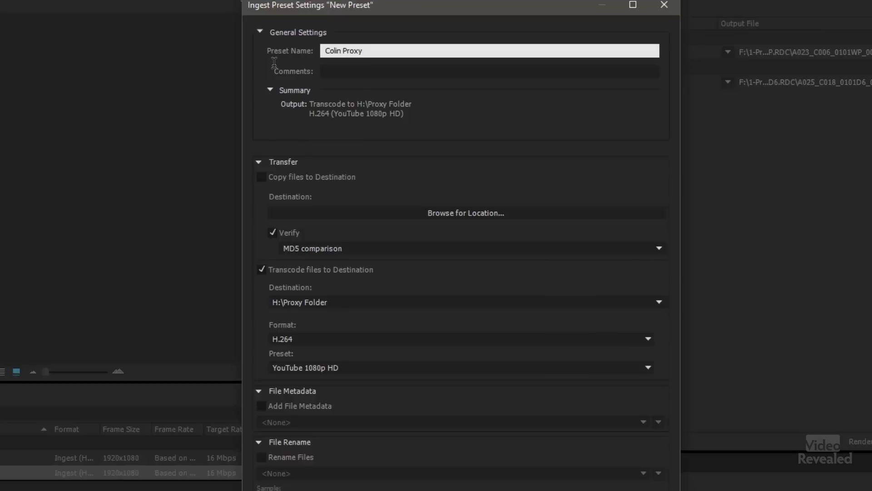
# Step: Turn off transfer verification, look over the H.264 transcode presets and destination, and save the ingest preset without file metadata
pyautogui.click(364, 183)
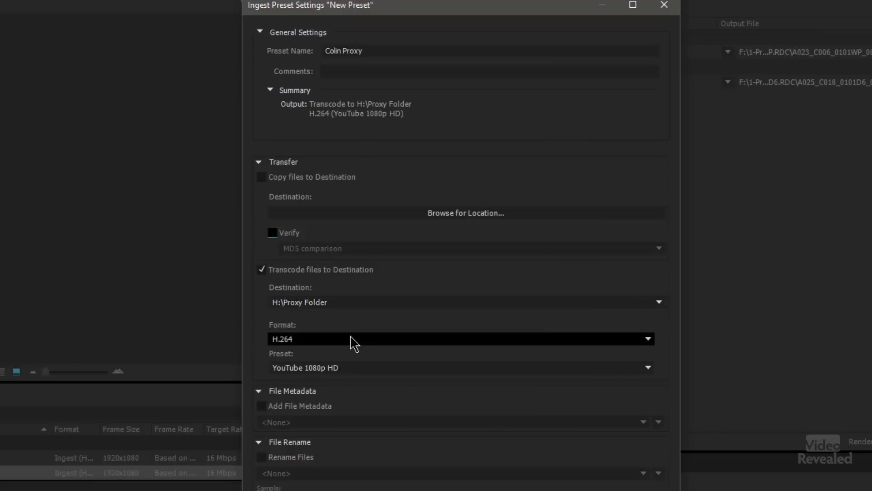
pyautogui.click(375, 370)
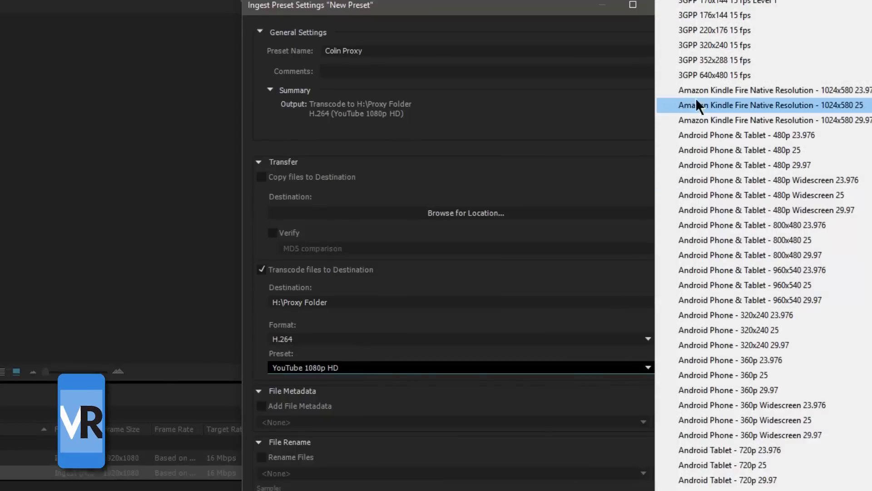
pyautogui.press('Escape')
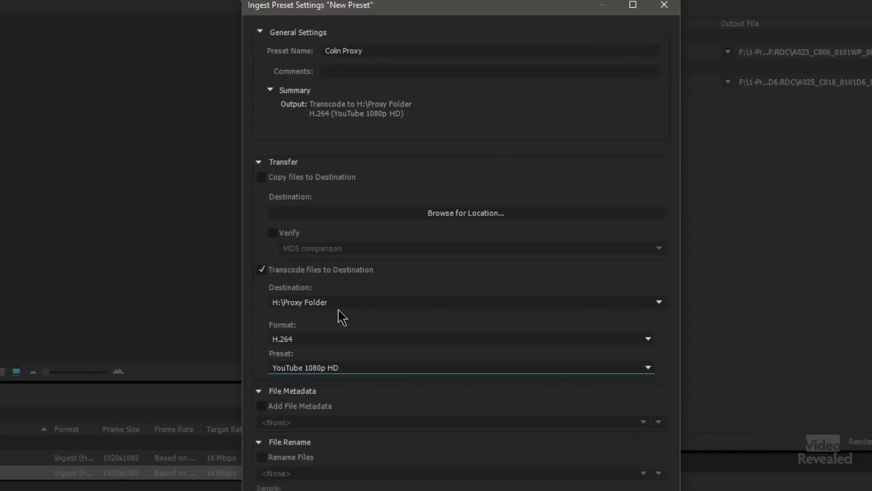
pyautogui.click(323, 304)
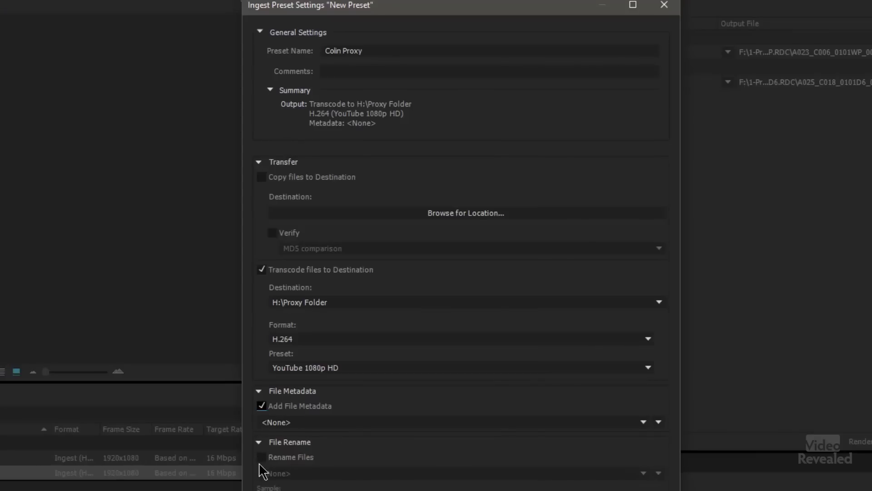
pyautogui.click(262, 406)
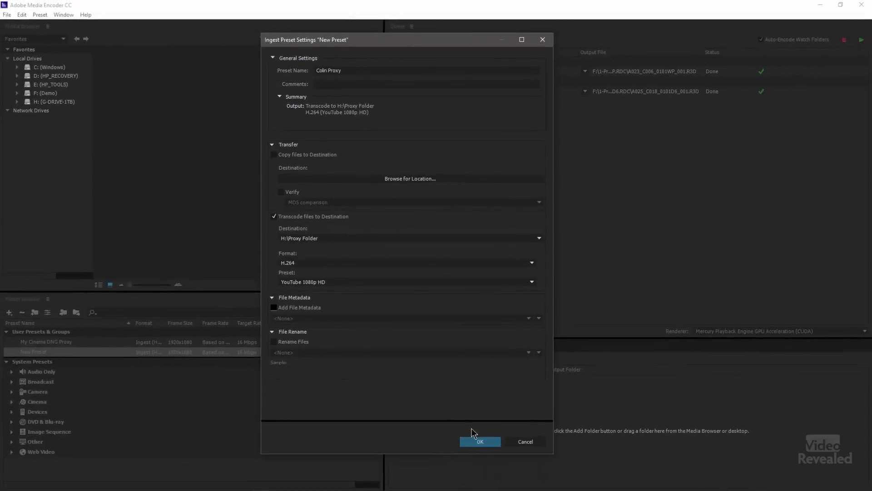
pyautogui.click(480, 442)
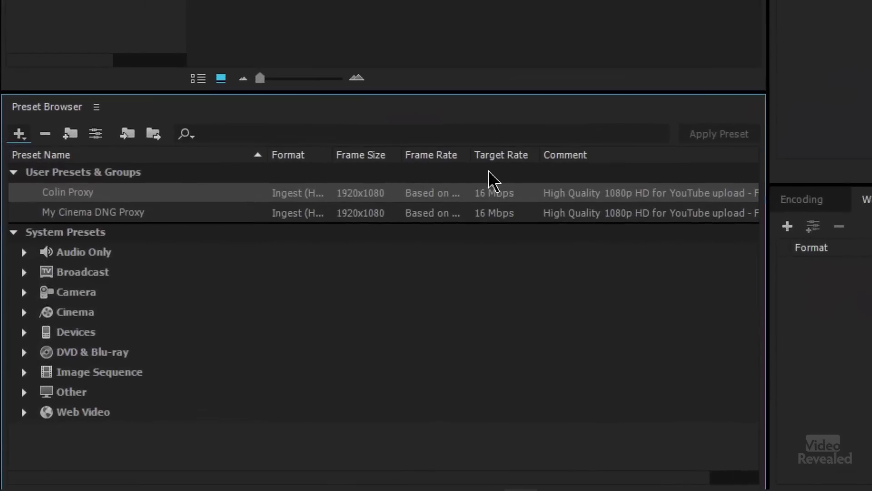
# Step: Export the Colin Proxy preset as Colin Proxy.epr into the 1-Proxy Demo folder
pyautogui.click(75, 193)
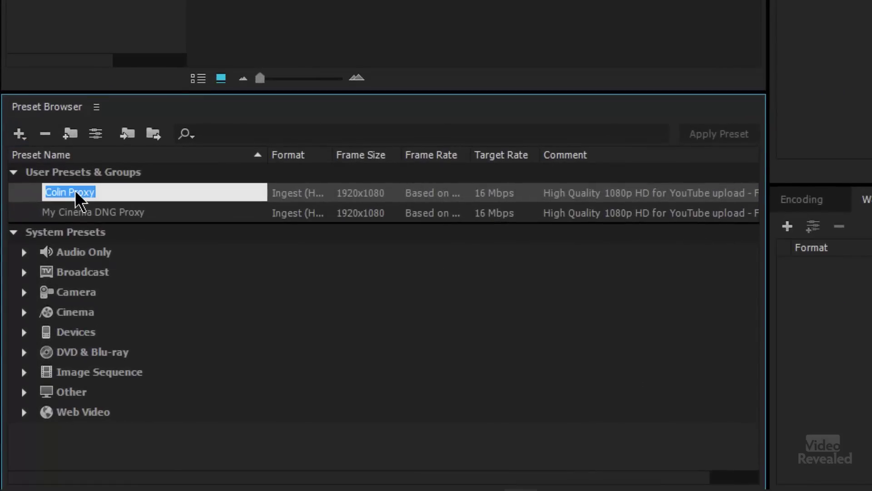
pyautogui.click(169, 280)
pyautogui.click(114, 192)
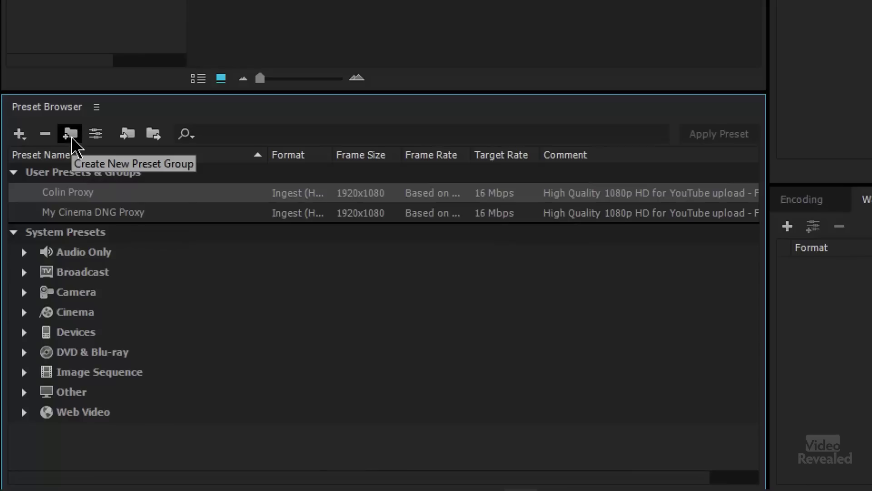
pyautogui.click(152, 134)
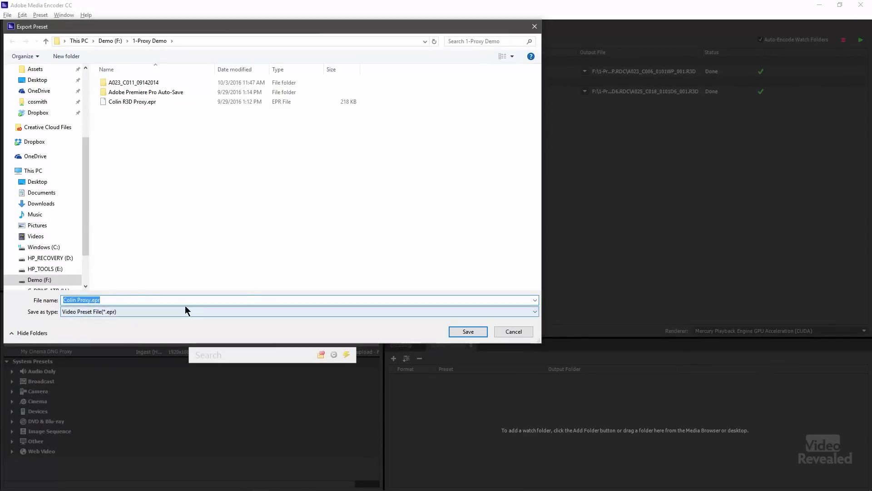
pyautogui.click(475, 332)
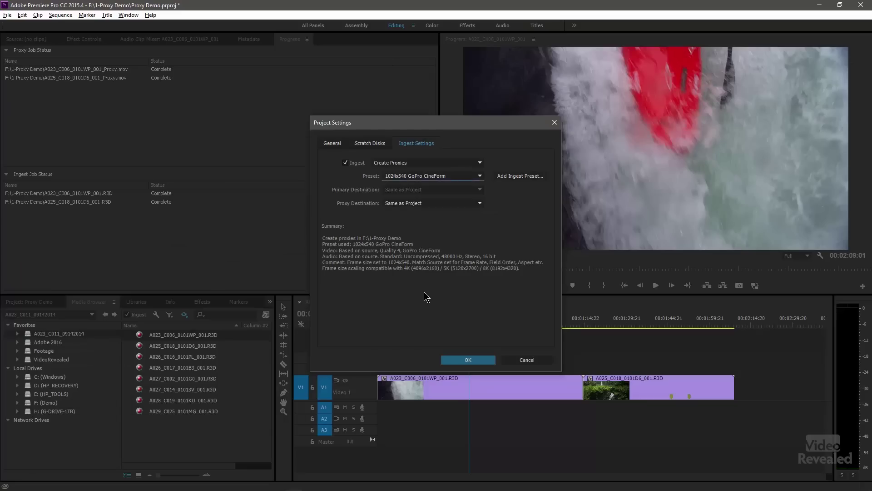
# Step: Switch to Premiere Pro and load Colin Proxy.epr from the 1-Proxy Demo folder as the project's ingest preset, reviewing the proxy destination choices
pyautogui.click(541, 360)
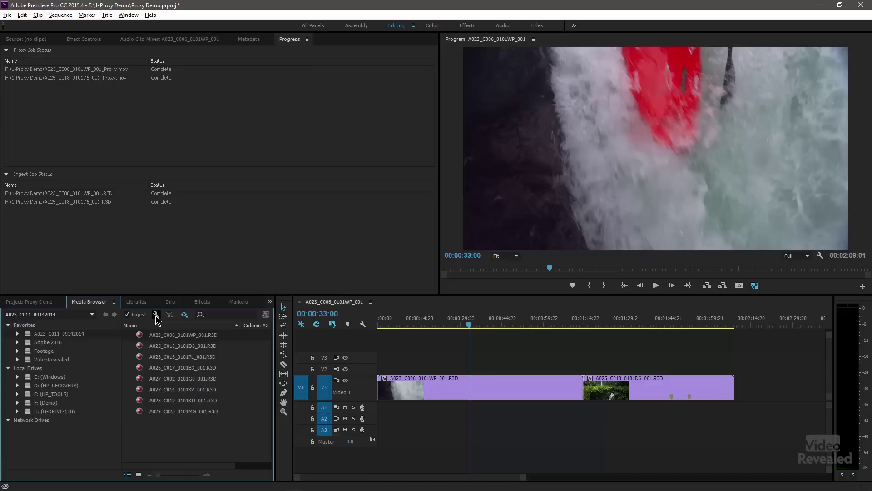
pyautogui.click(155, 315)
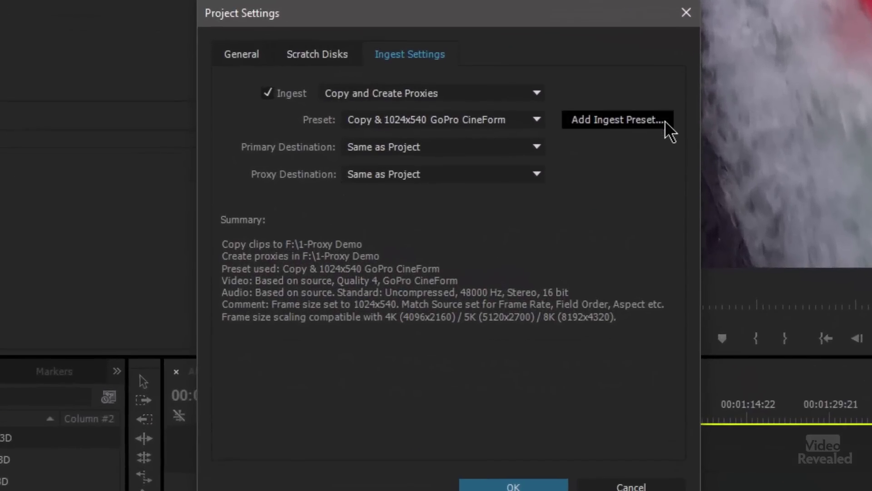
pyautogui.click(512, 122)
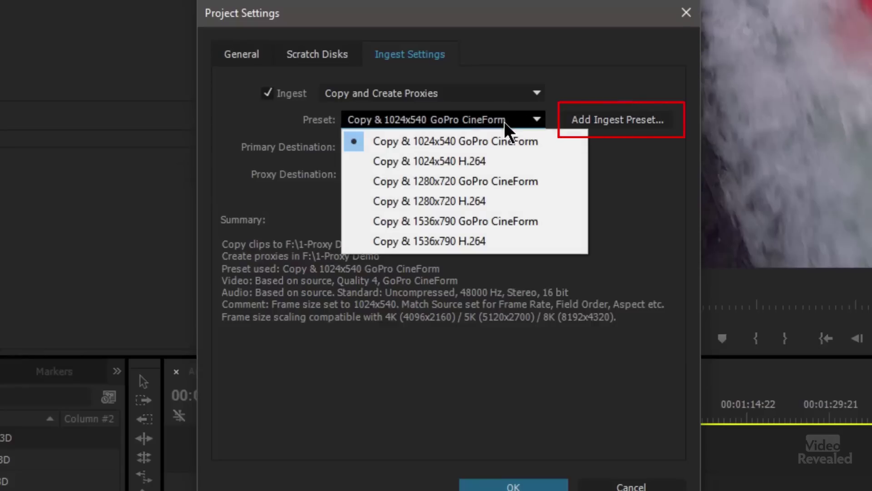
pyautogui.click(505, 122)
pyautogui.click(606, 119)
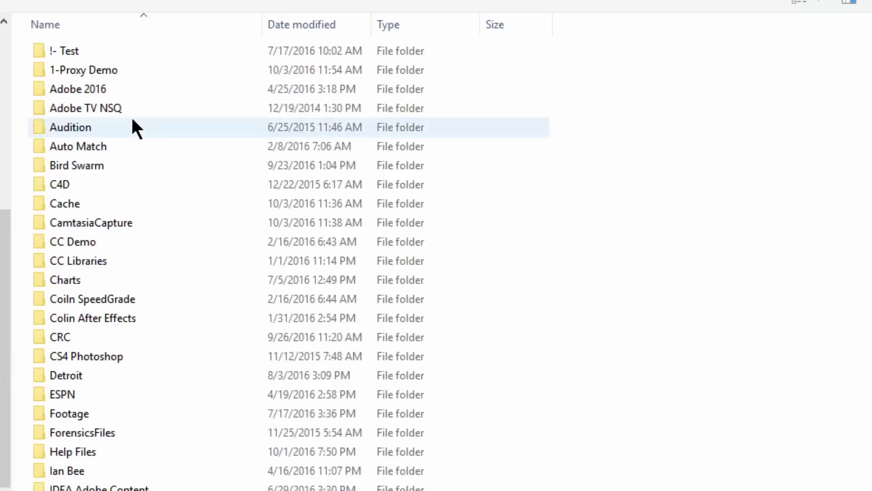
pyautogui.doubleClick(111, 71)
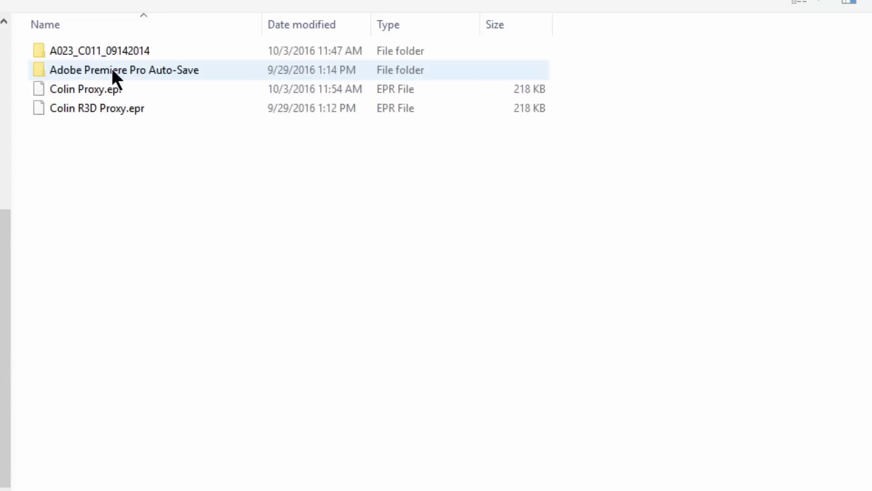
pyautogui.click(85, 90)
pyautogui.click(768, 466)
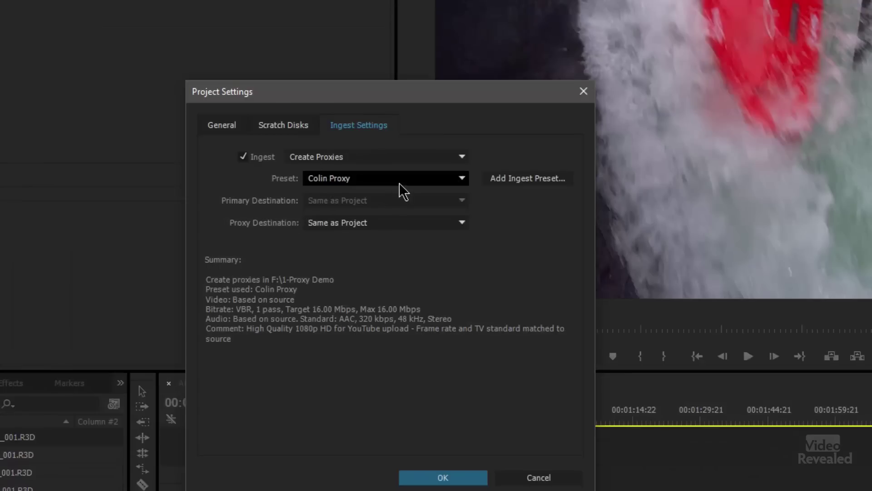
pyautogui.click(344, 226)
pyautogui.click(509, 248)
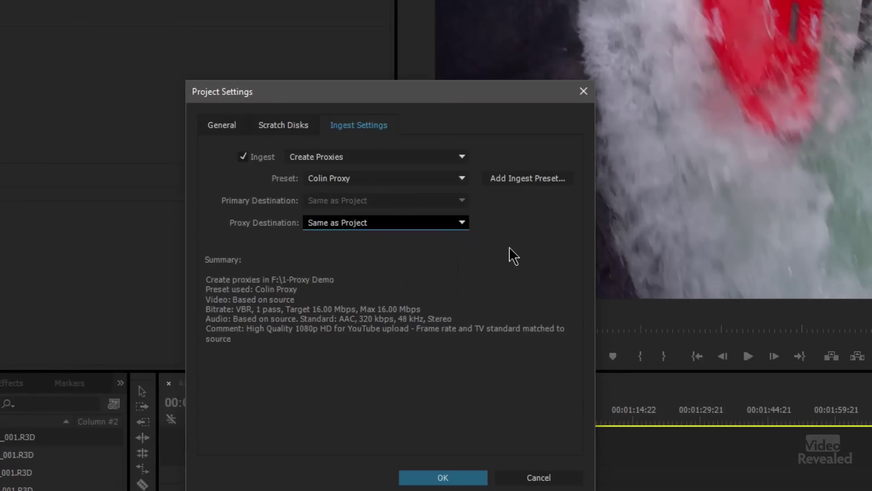